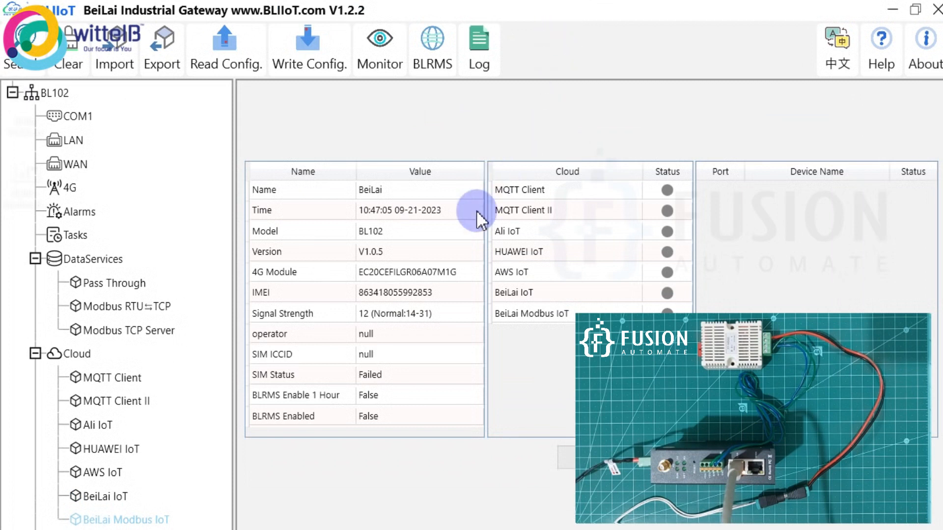
- Open the BL102-to-SHT20 wiring diagram image from the Start menu
left_click(17, 529)
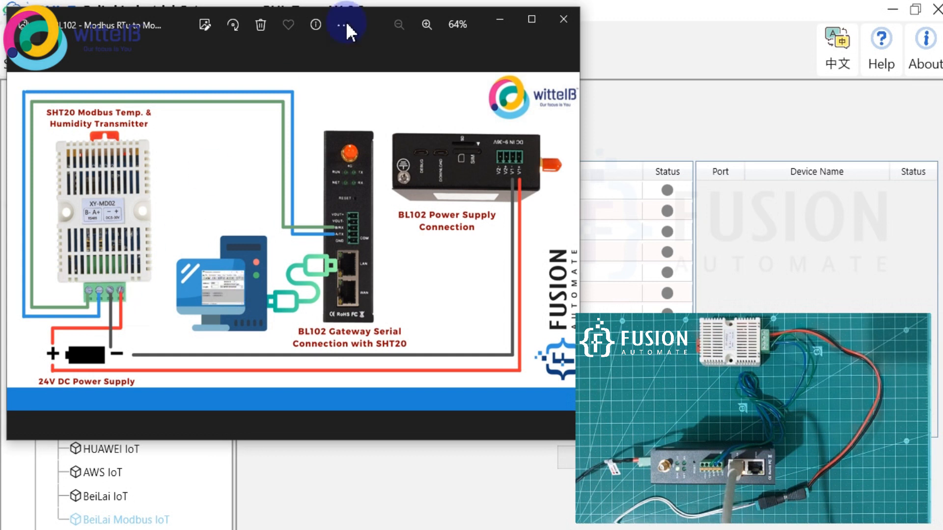
- Minimize the Photos wiring diagram to get back to the gateway tool
left_click(499, 25)
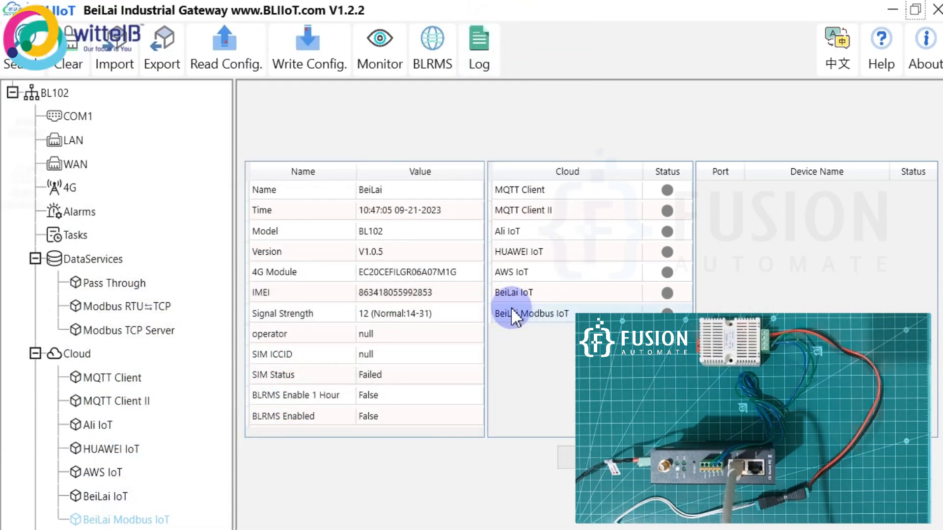
- Put COM1 in Modbus RTU⇆TCP mode, keep 9600/8/1/None, and confirm
left_click(71, 116)
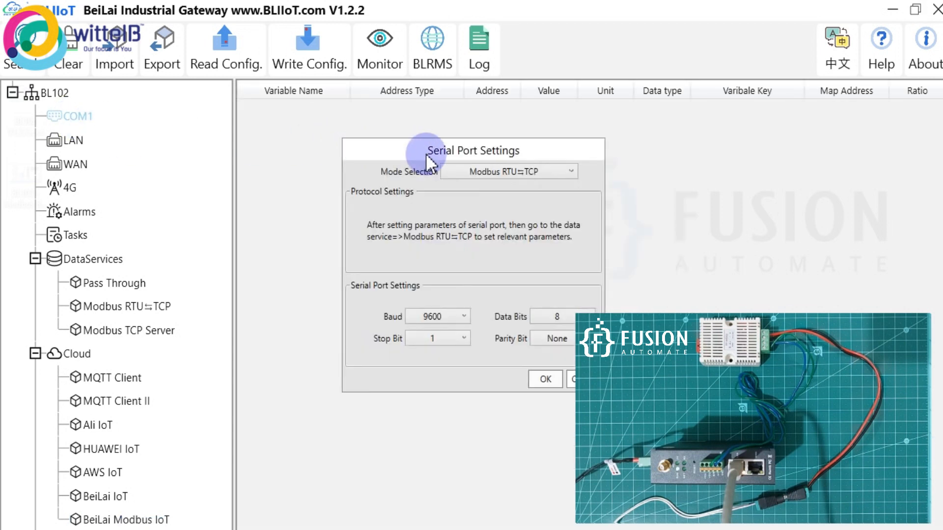
left_click_drag(426, 155, 332, 131)
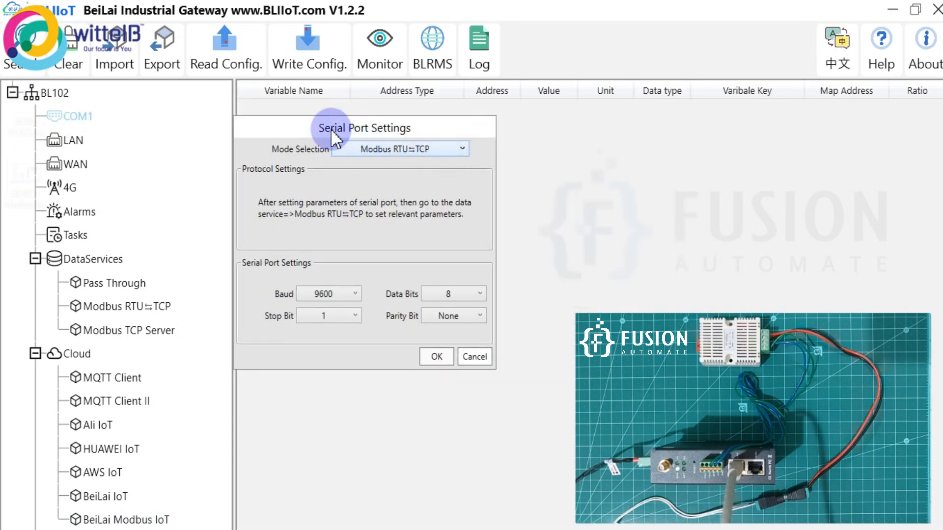
left_click(397, 146)
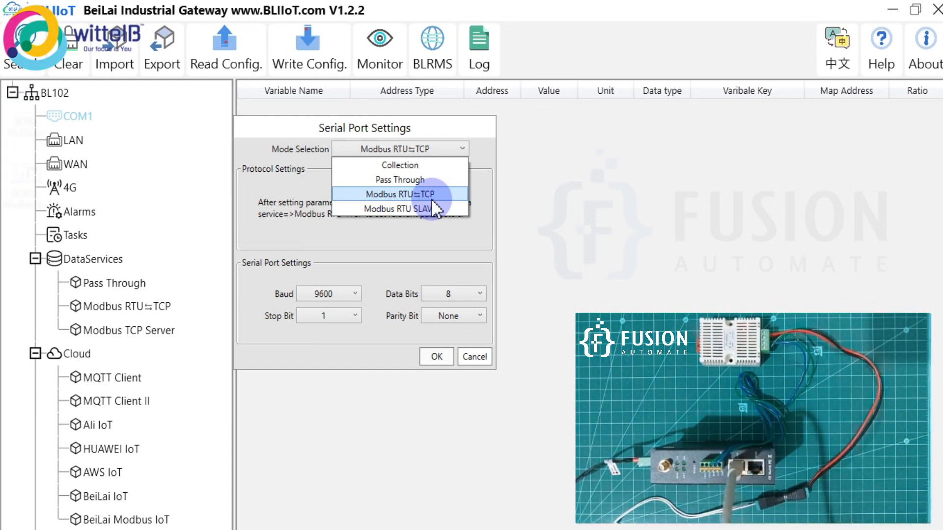
left_click(403, 196)
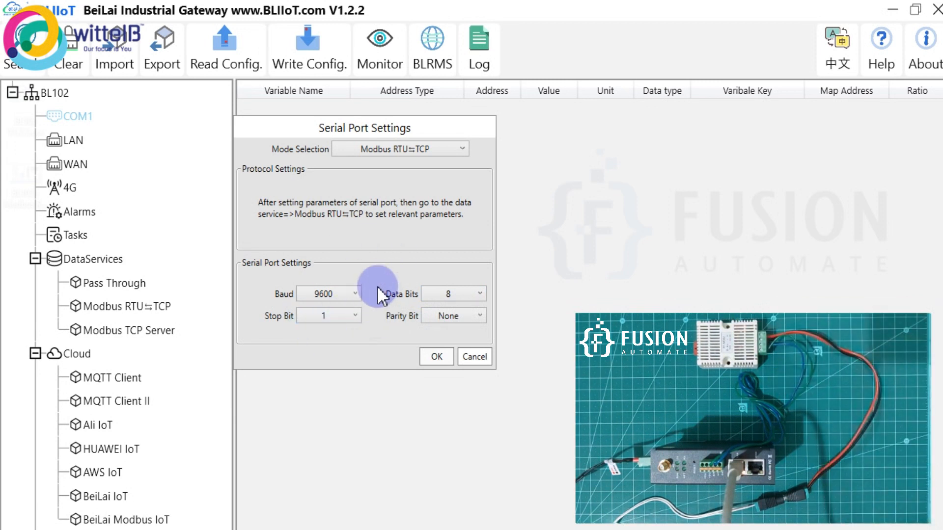
left_click(437, 356)
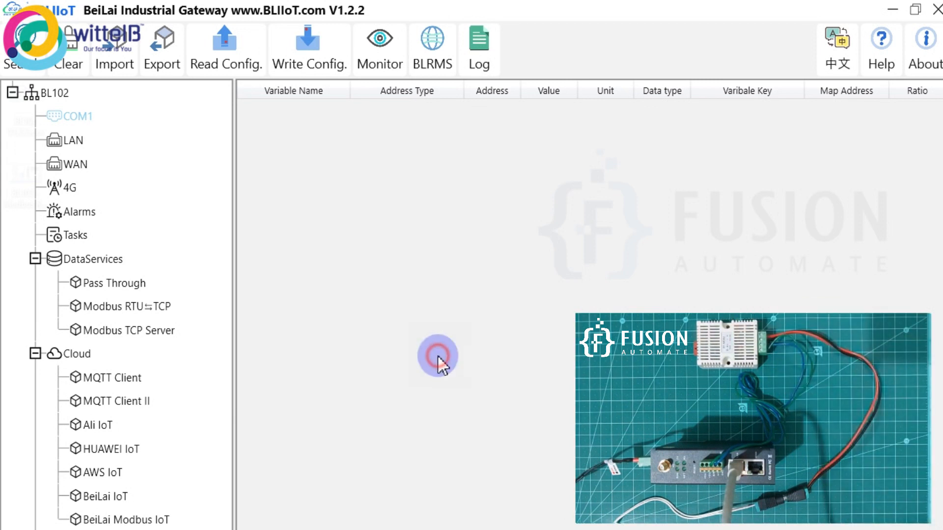
- Write the config to the BL102, acknowledge the reboot, and search for the gateway
left_click(320, 51)
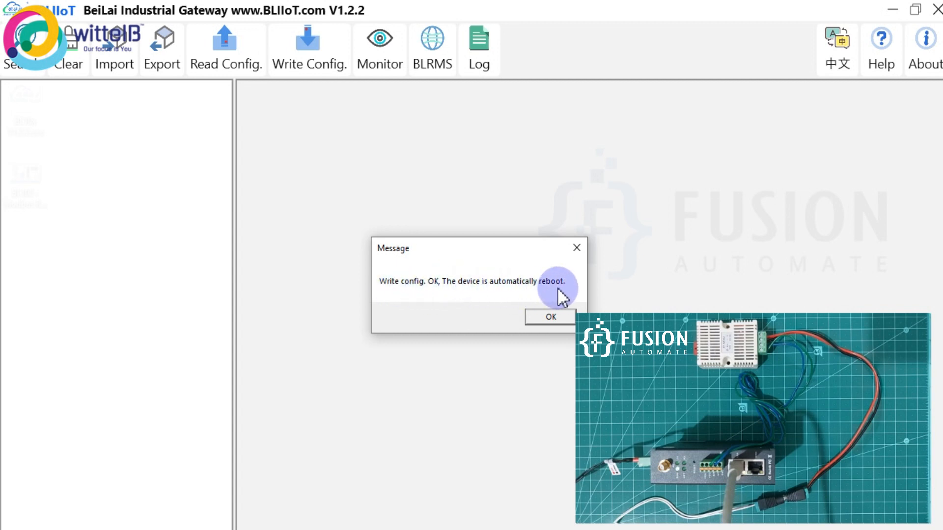
left_click(548, 319)
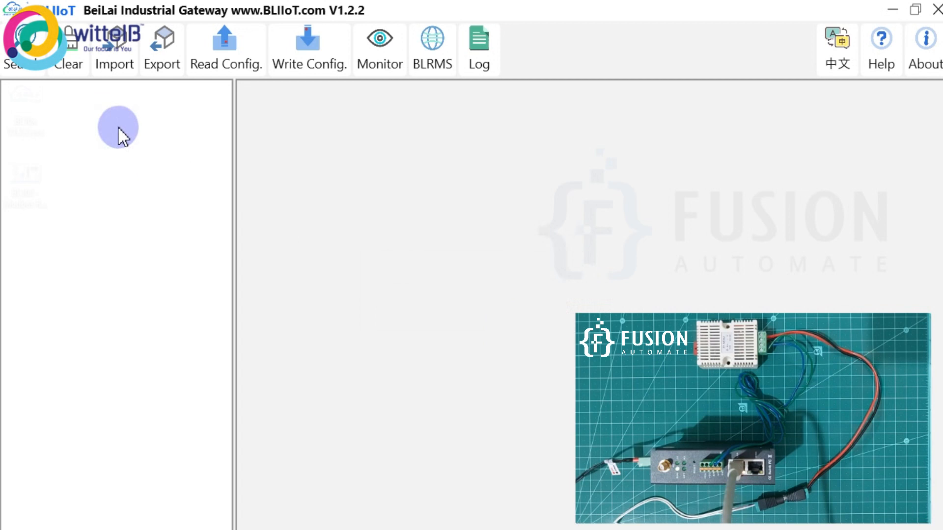
left_click(42, 65)
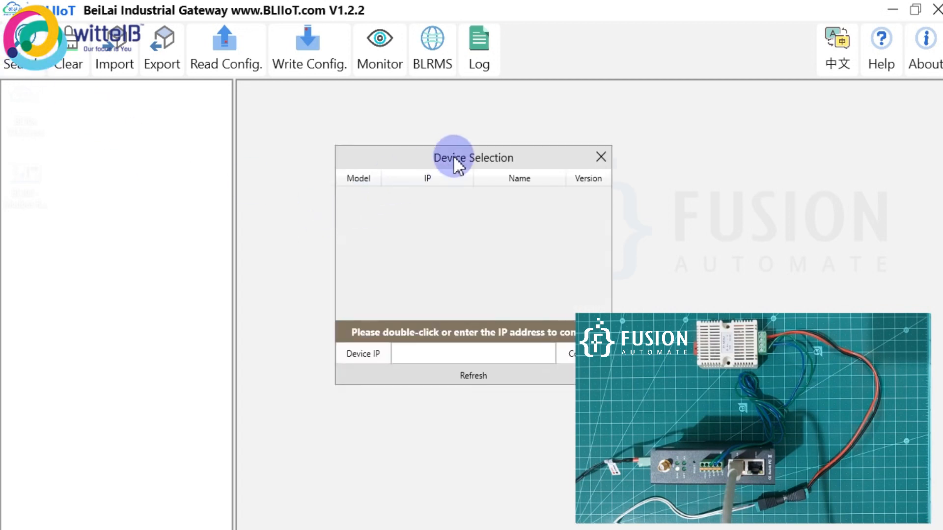
left_click_drag(455, 156, 391, 155)
- Connect to the gateway at 192.168.3.1 and log in with its password
left_click(408, 348)
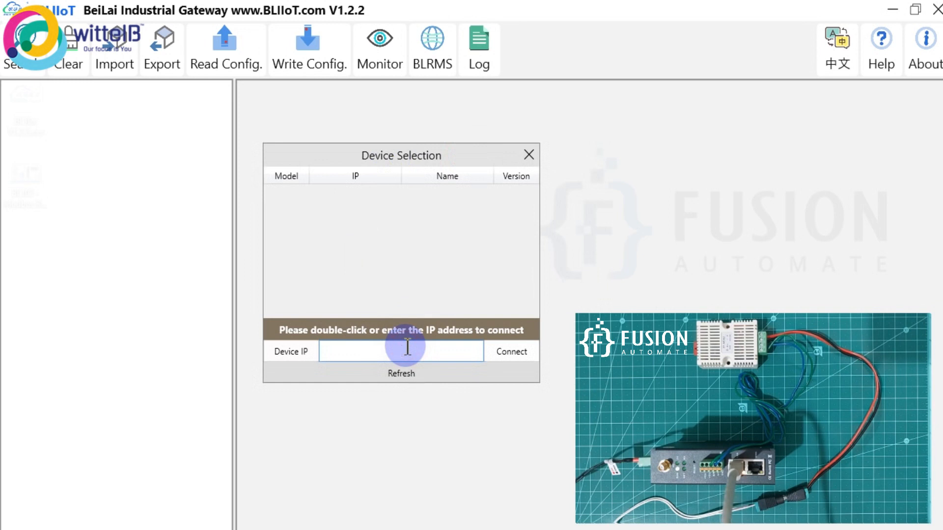
type("192")
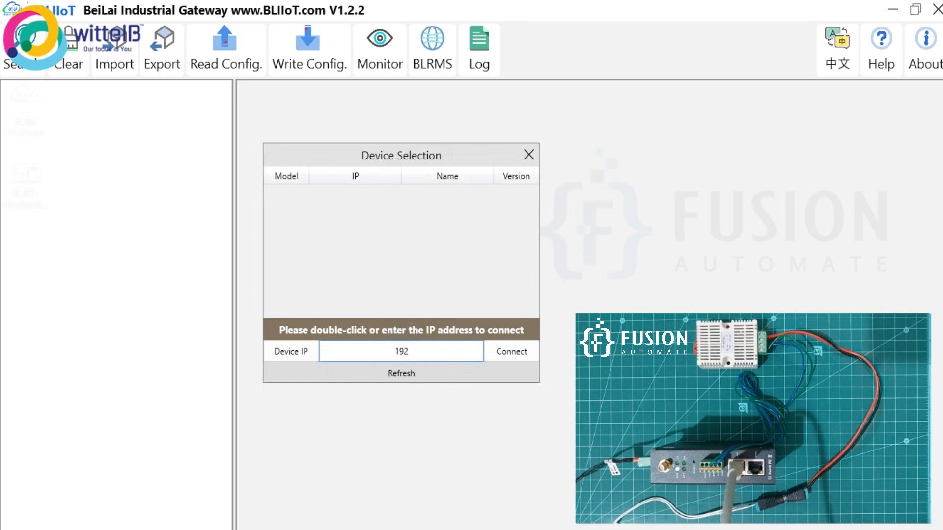
type(".168.3.1")
left_click(523, 351)
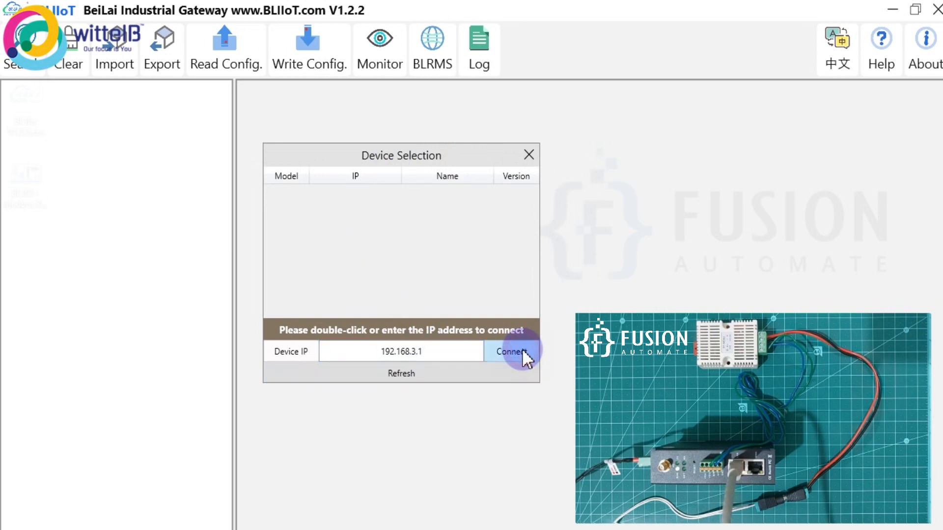
left_click(506, 271)
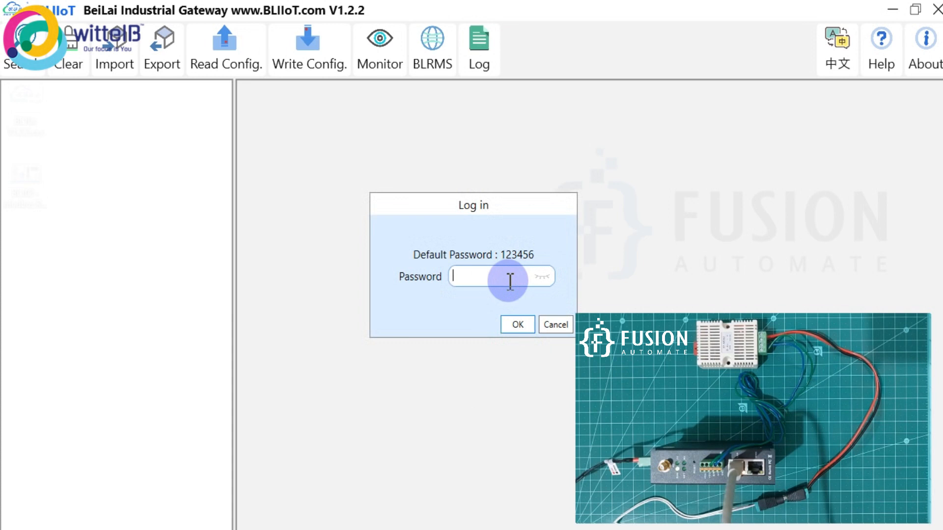
type("123456")
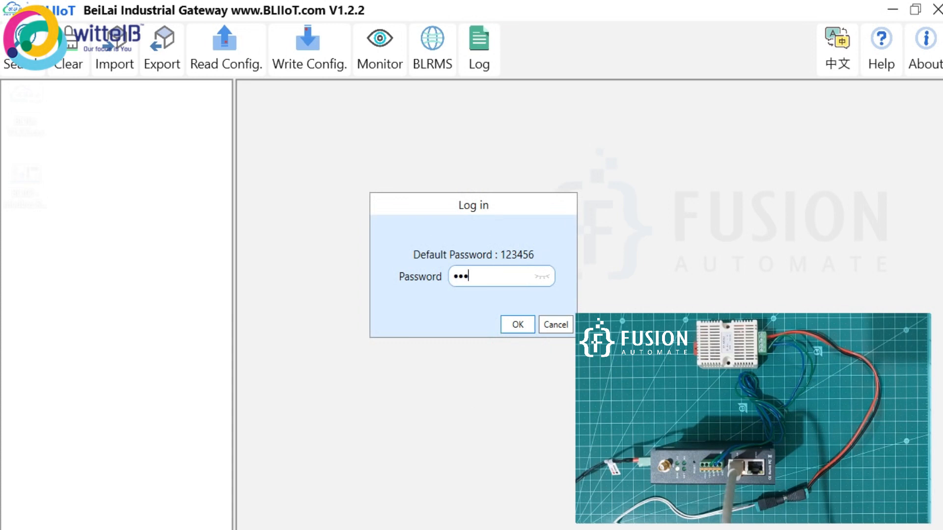
left_click(518, 324)
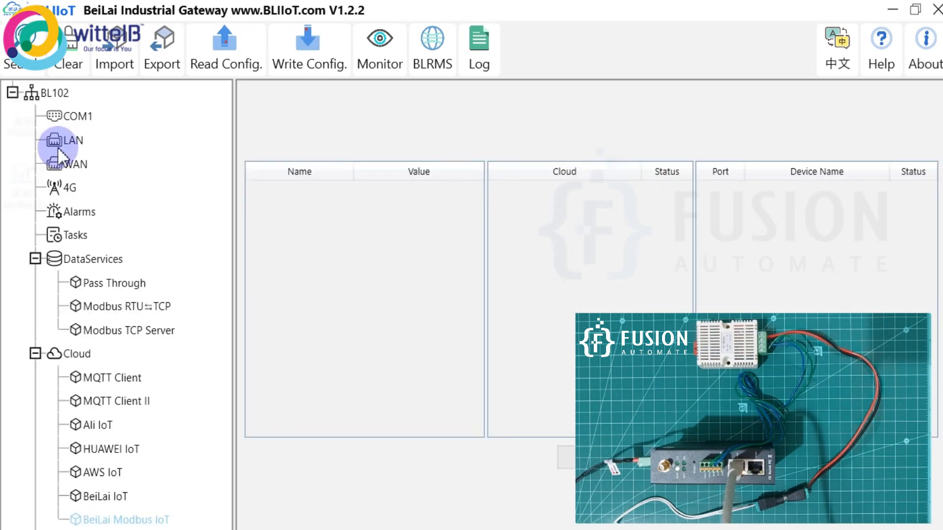
- Reopen COM1's serial settings to verify Modbus RTU⇆TCP mode was kept, then cancel
left_click(73, 116)
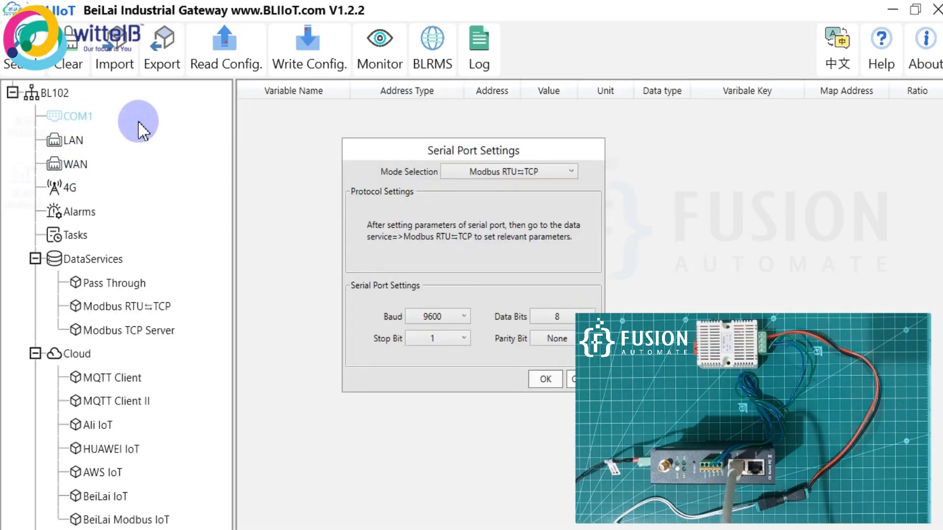
left_click_drag(450, 148, 364, 130)
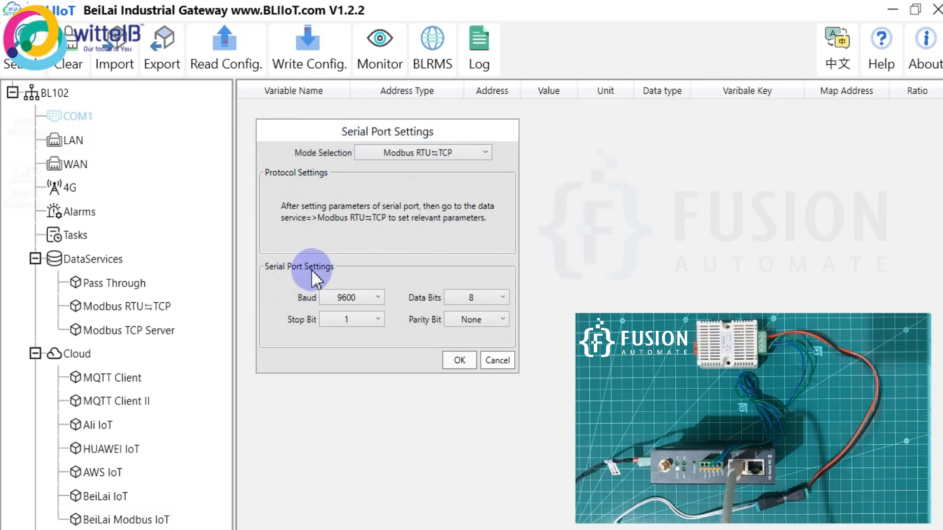
left_click(494, 361)
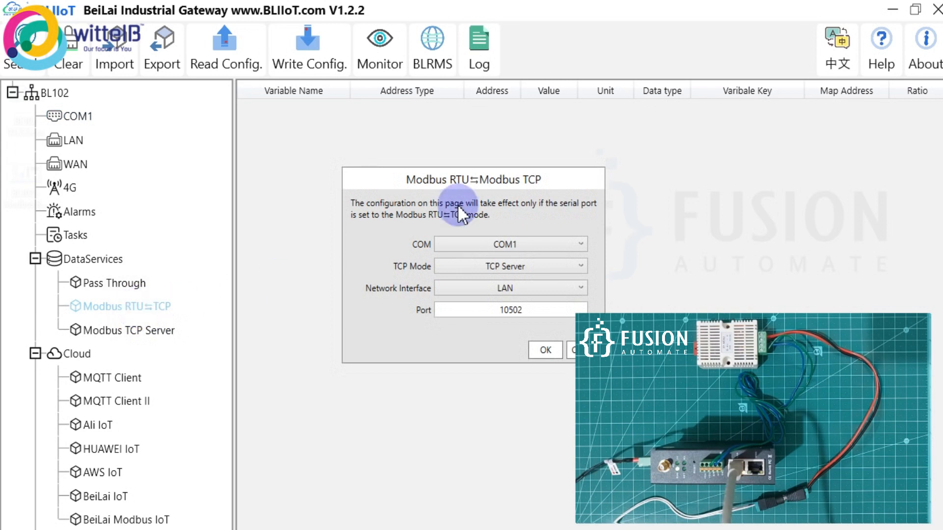
- Bridge COM1 as a LAN TCP Server on port 10502, confirm, and write the config to the BL102
left_click_drag(452, 179, 360, 165)
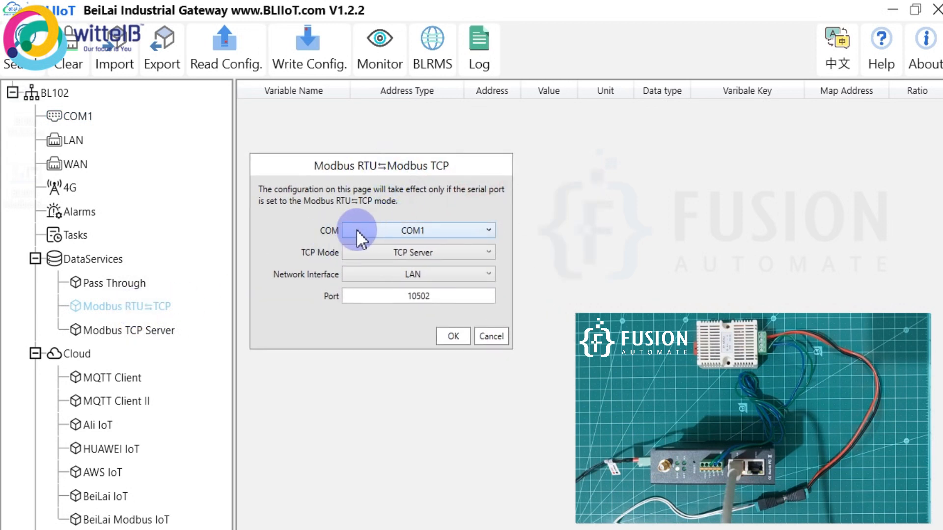
left_click(402, 230)
left_click(488, 228)
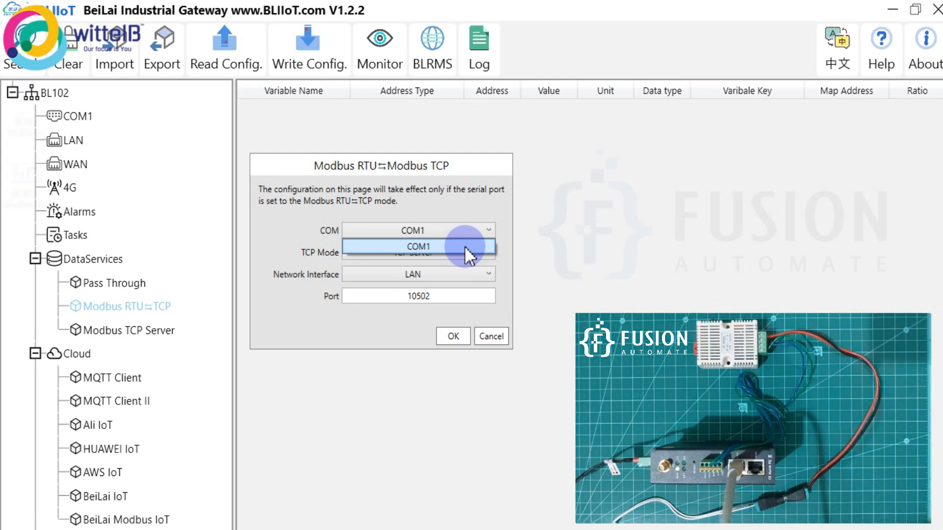
left_click(464, 247)
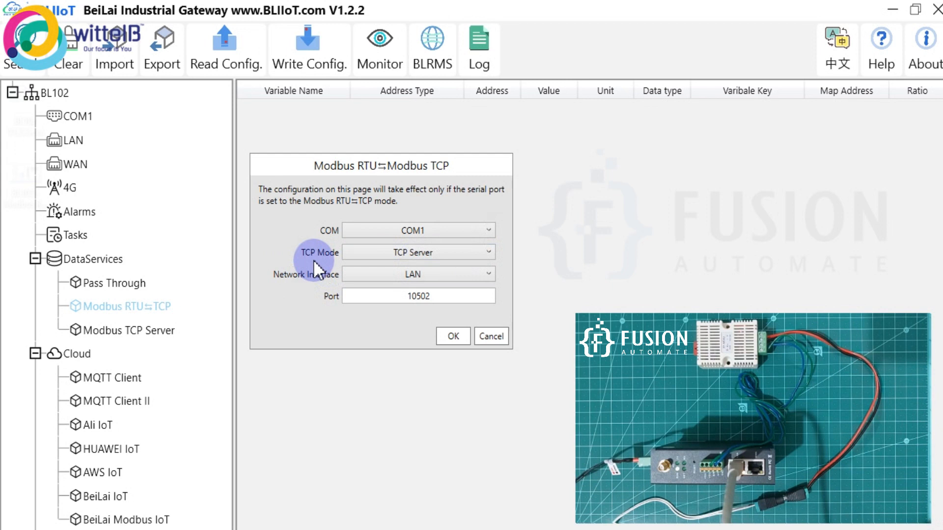
left_click(428, 253)
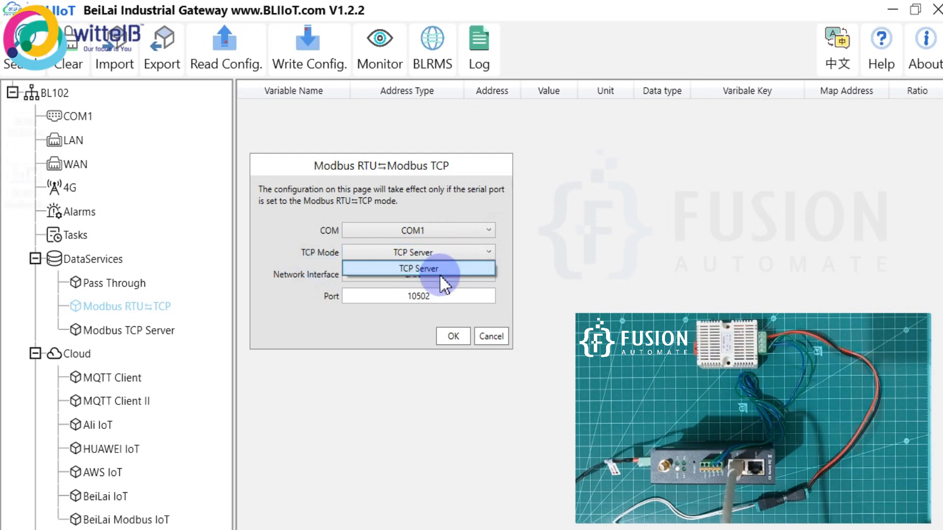
left_click(439, 271)
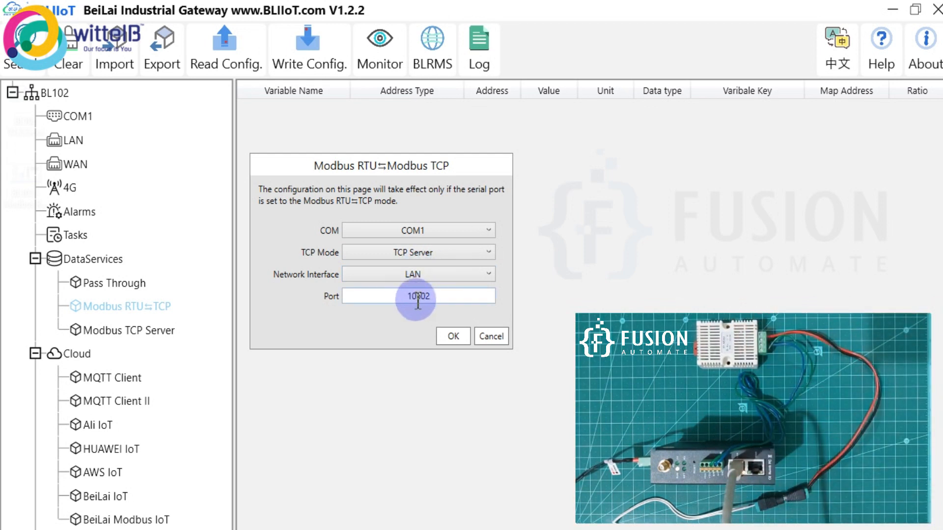
left_click_drag(409, 294, 438, 296)
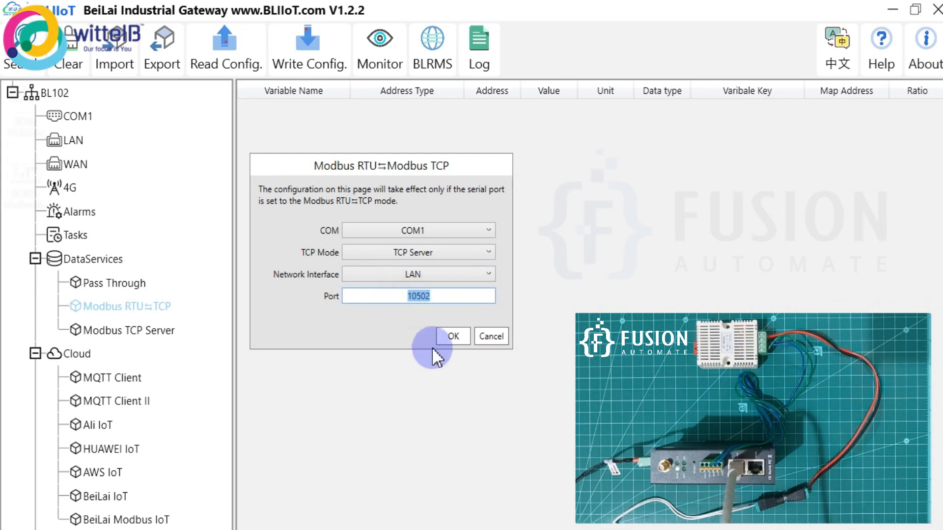
left_click(450, 337)
left_click(303, 53)
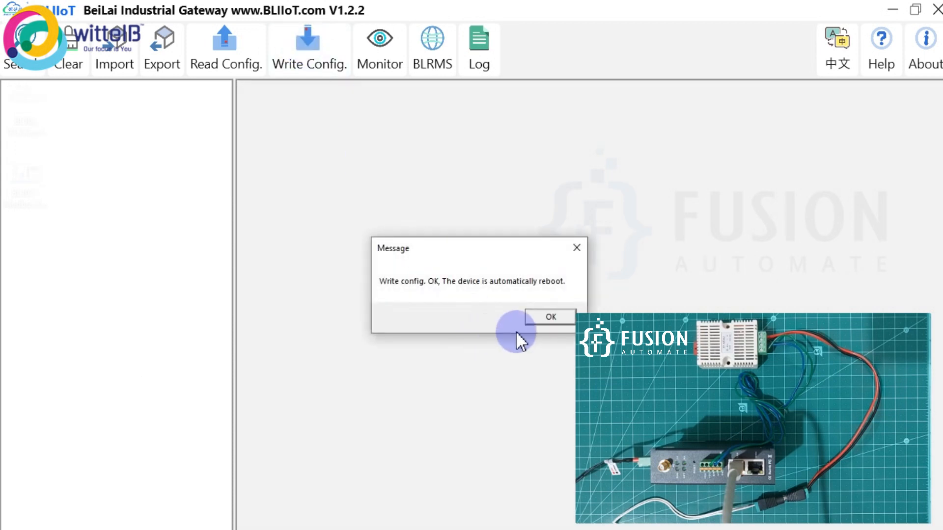
- Acknowledge the reboot, reconnect to the BL102 at 192.168.3.1 and log in with the default password
left_click(549, 319)
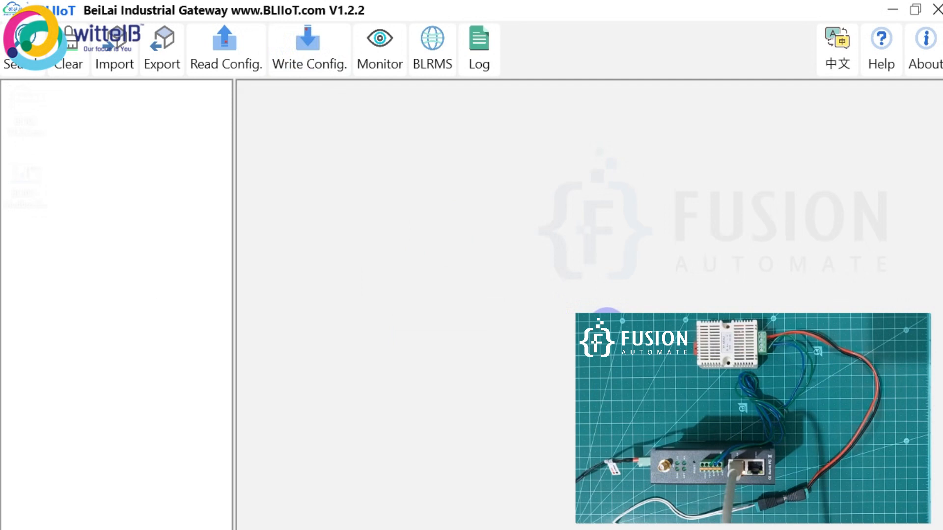
left_click(28, 68)
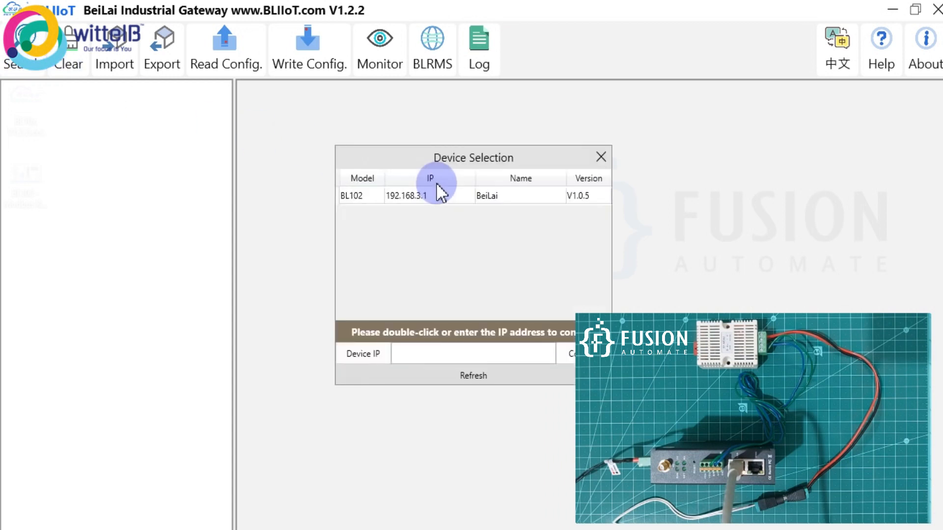
double_click(440, 190)
left_click(476, 276)
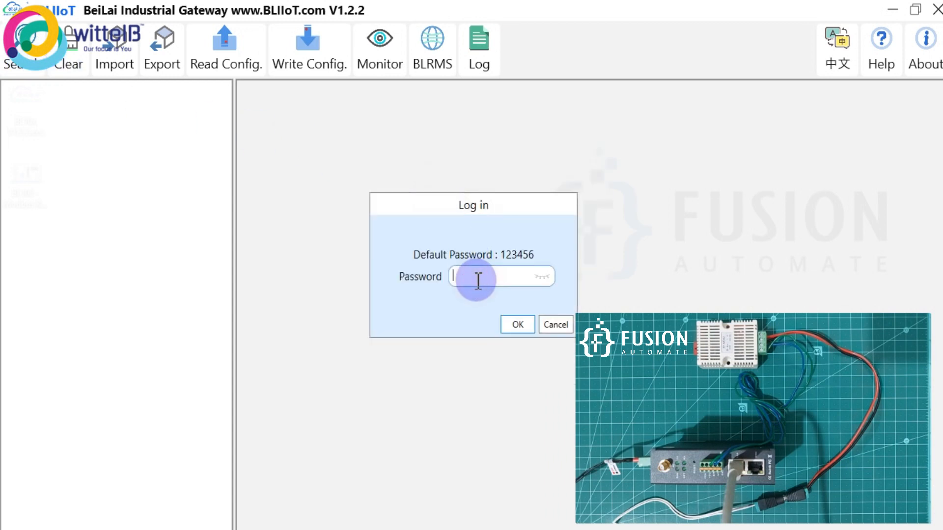
type("123456")
key("Return")
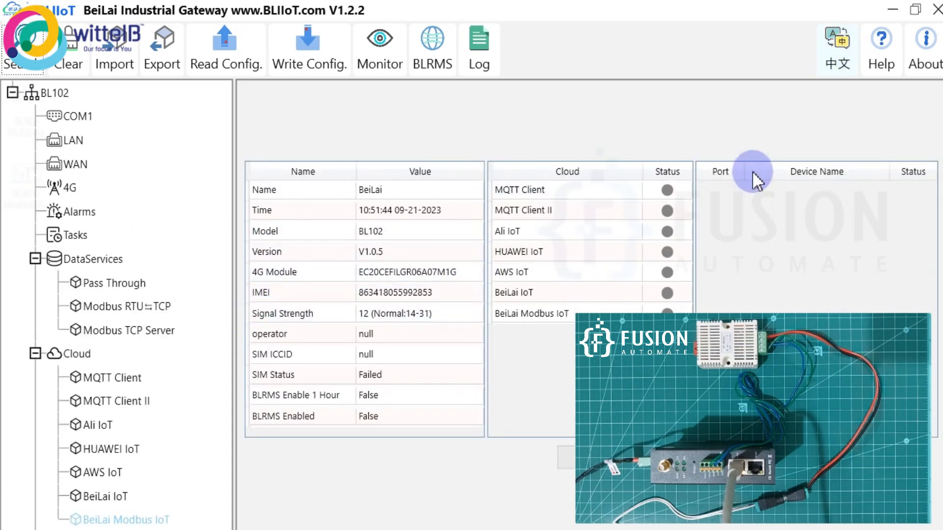
key("super")
- Launch ModScan32 and set it to read 2 registers of type 04: INPUT REGISTER from address 0001
left_click(279, 529)
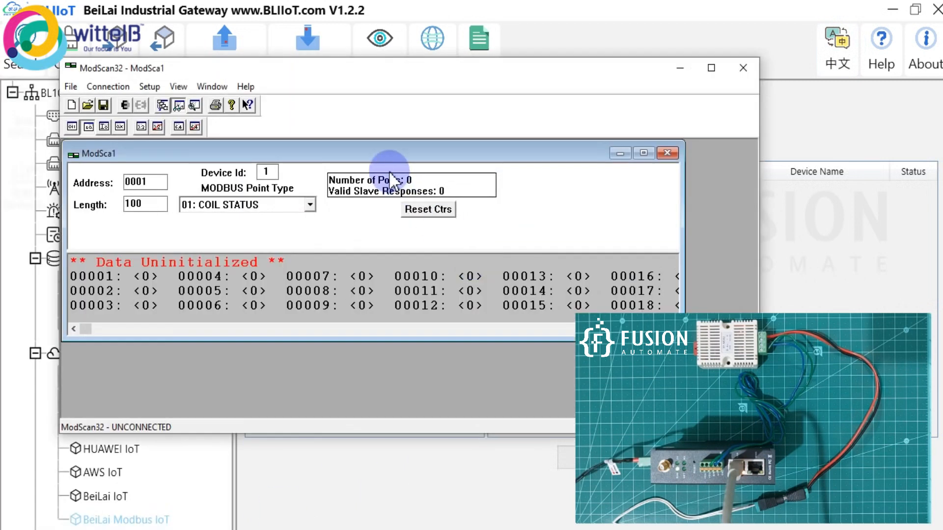
double_click(396, 150)
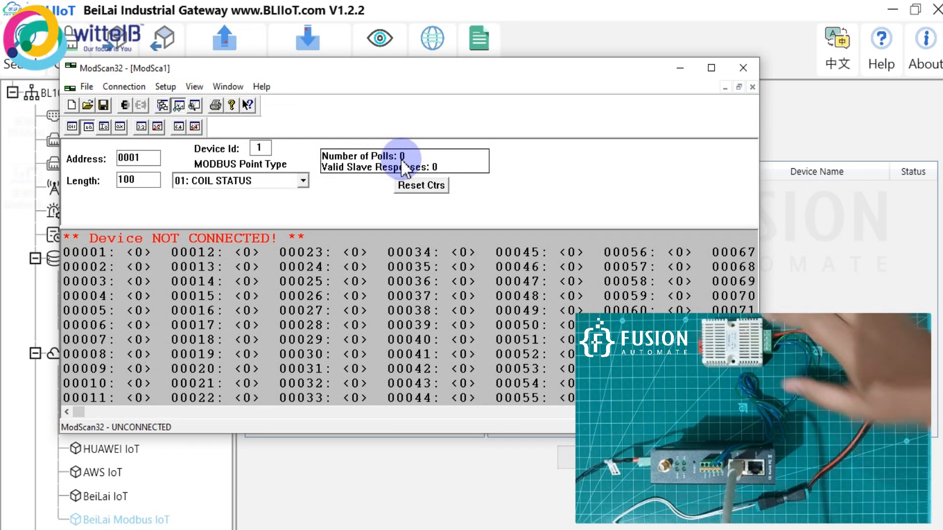
left_click(268, 182)
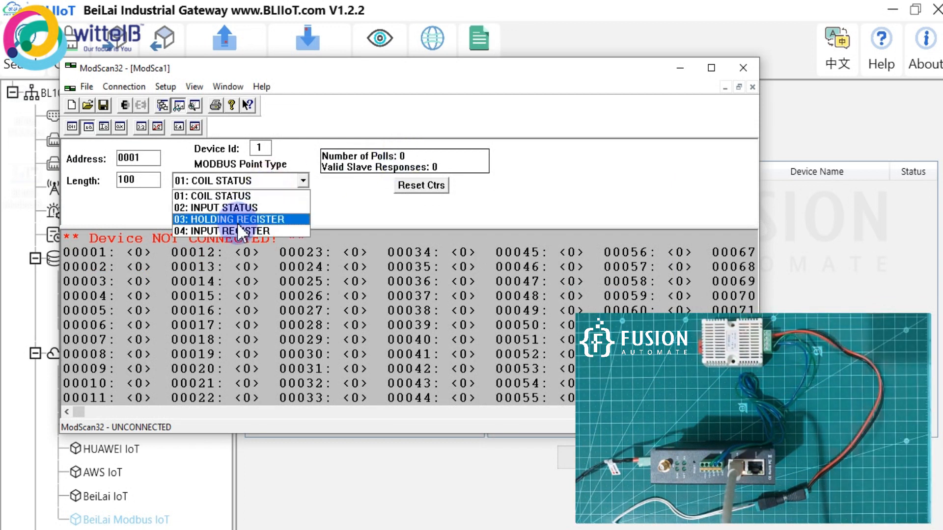
left_click(237, 230)
double_click(153, 184)
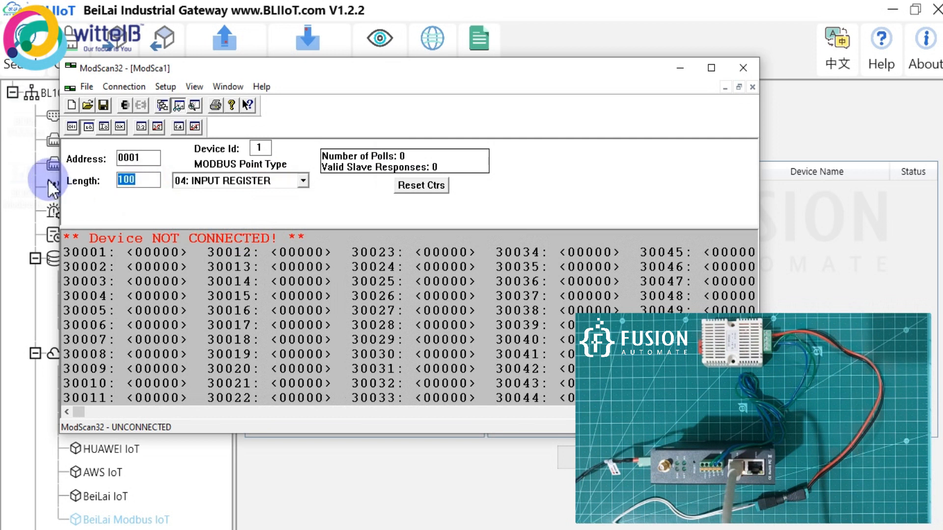
type("2")
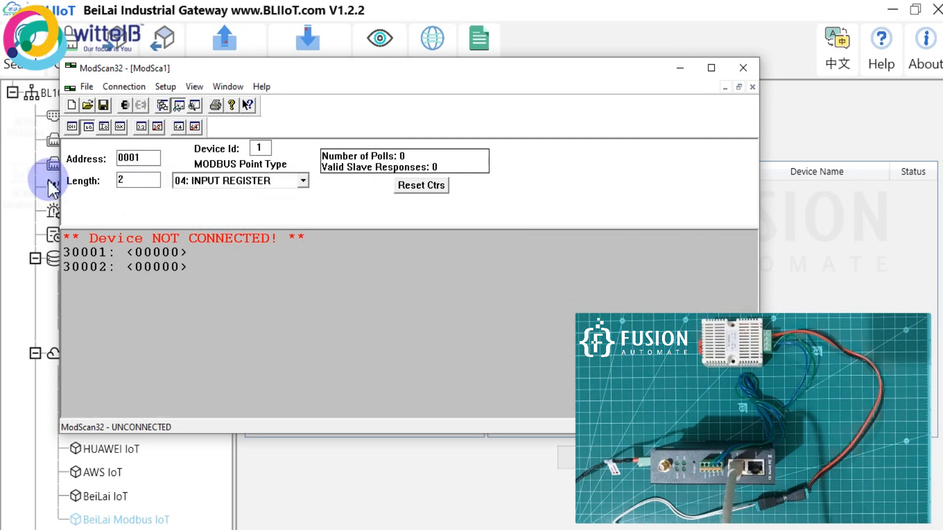
double_click(119, 181)
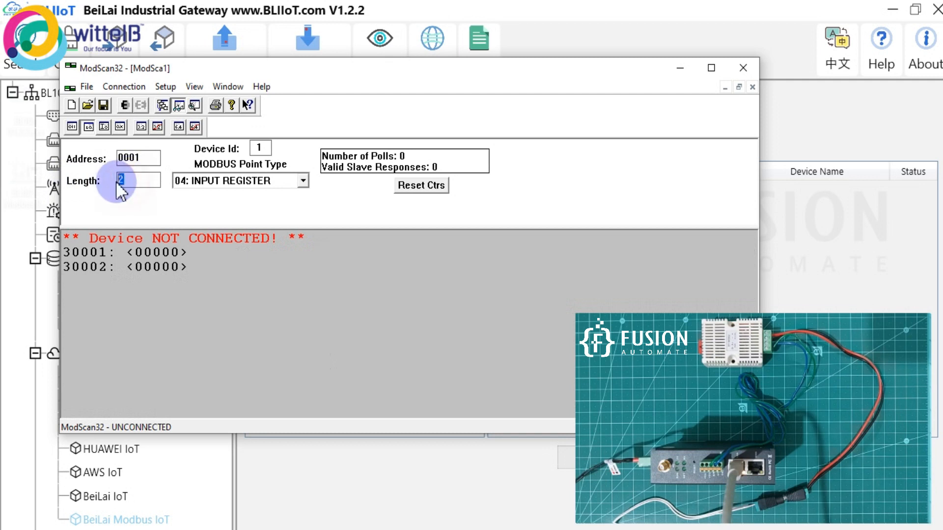
double_click(148, 158)
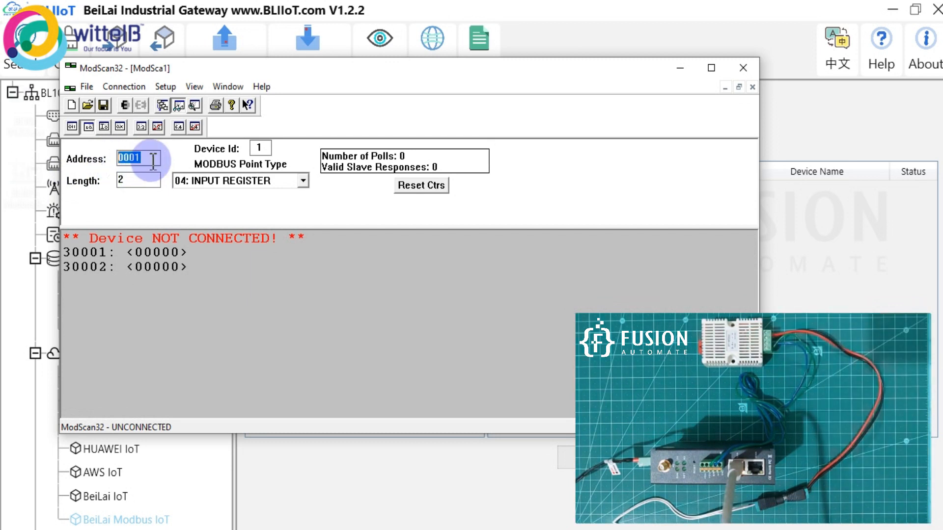
- Move ModScan32 aside and reopen the gateway's COM1 serial port settings
left_click_drag(346, 74, 553, 74)
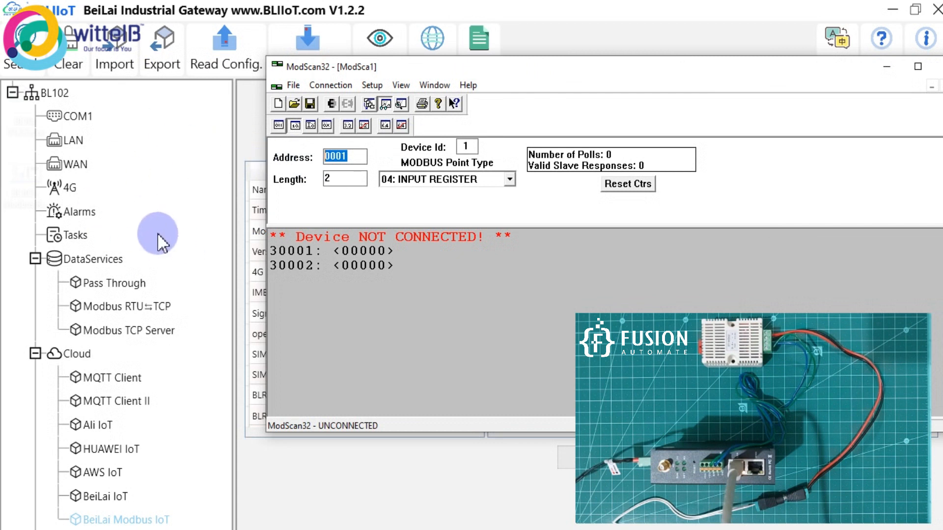
double_click(73, 117)
left_click_drag(451, 151, 358, 125)
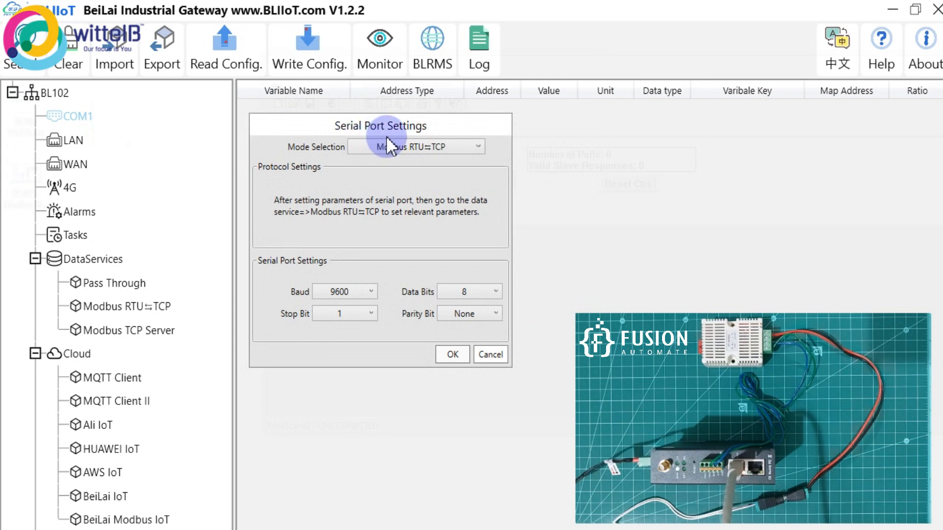
- Close COM1 settings and check the Modbus RTU⇆TCP service uses port 10502, then cancel
left_click(491, 350)
left_click(149, 309)
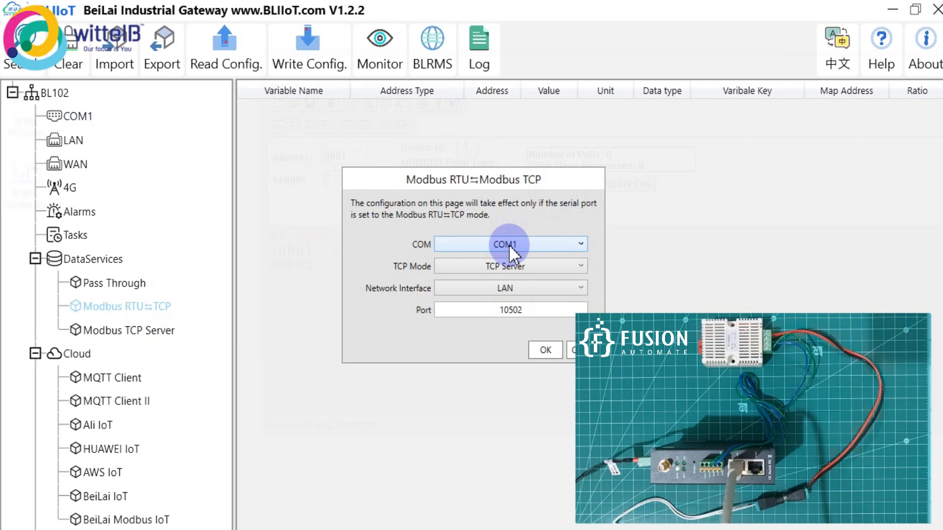
left_click_drag(522, 310, 501, 315)
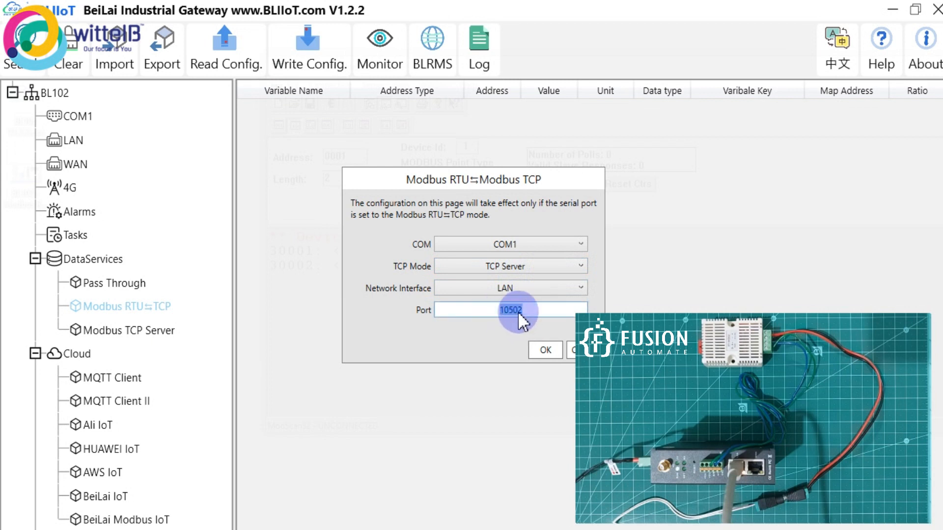
left_click_drag(524, 189, 453, 182)
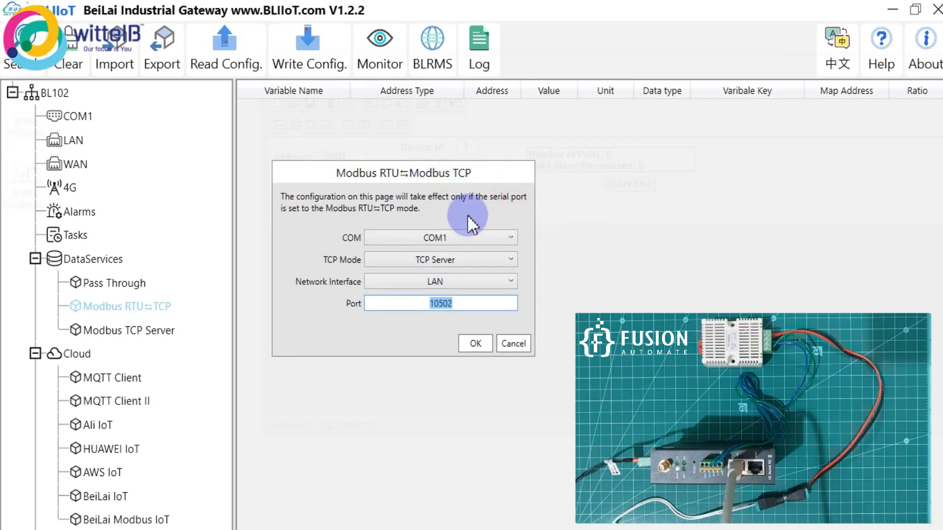
left_click(522, 346)
- Show the BL102 overview, then minimize the gateway tool and bring ModScan32 back full-screen
left_click(61, 94)
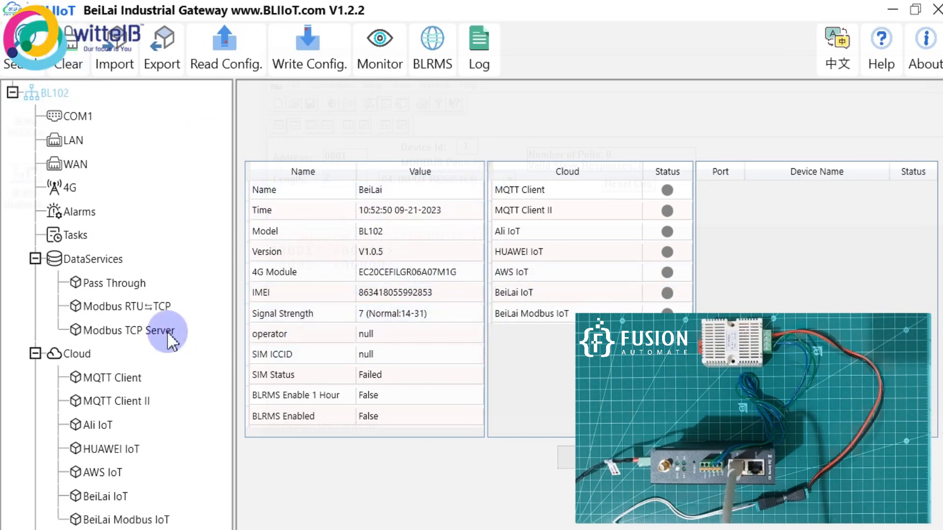
left_click(133, 310)
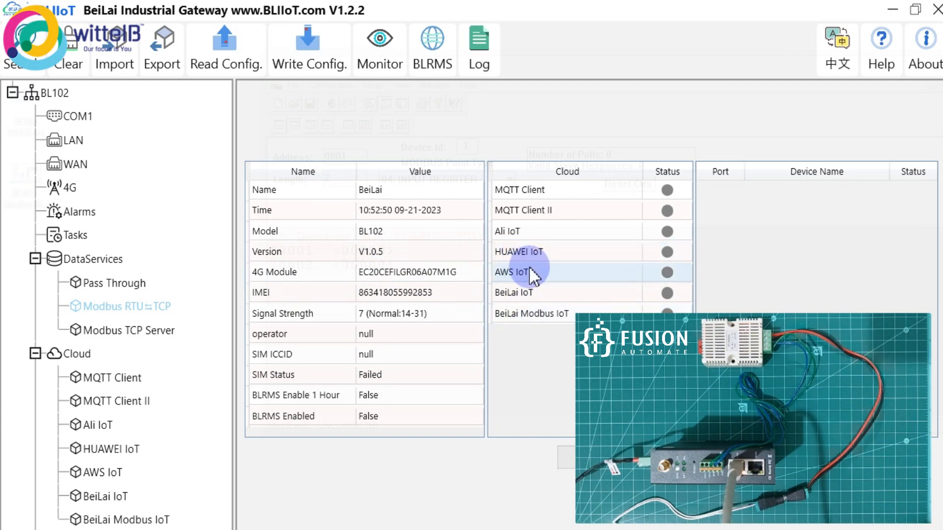
left_click(891, 9)
left_click_drag(655, 71, 510, 2)
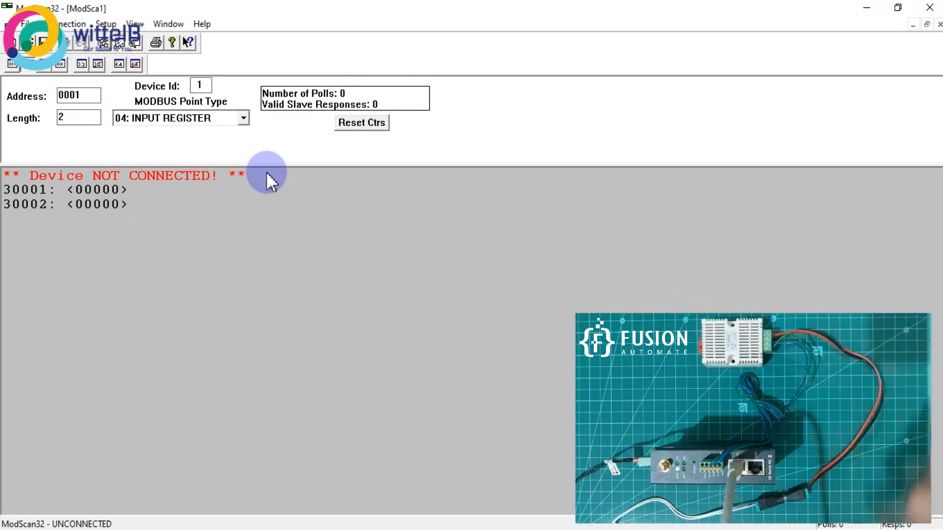
- Set the ModScan32 start address to 0002 and open Connection details for 192.168.3.1, port 10502
double_click(74, 95)
type("2")
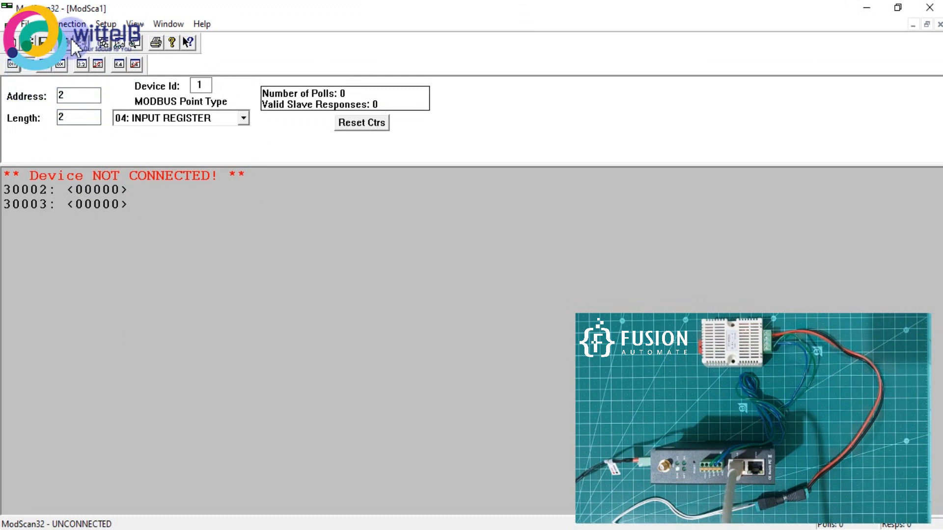
left_click(73, 24)
left_click(92, 43)
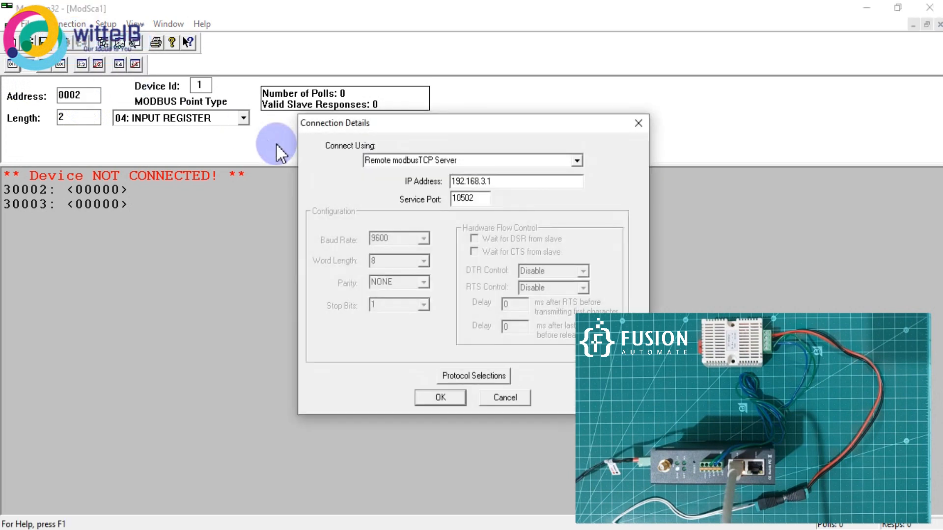
left_click_drag(500, 129, 458, 130)
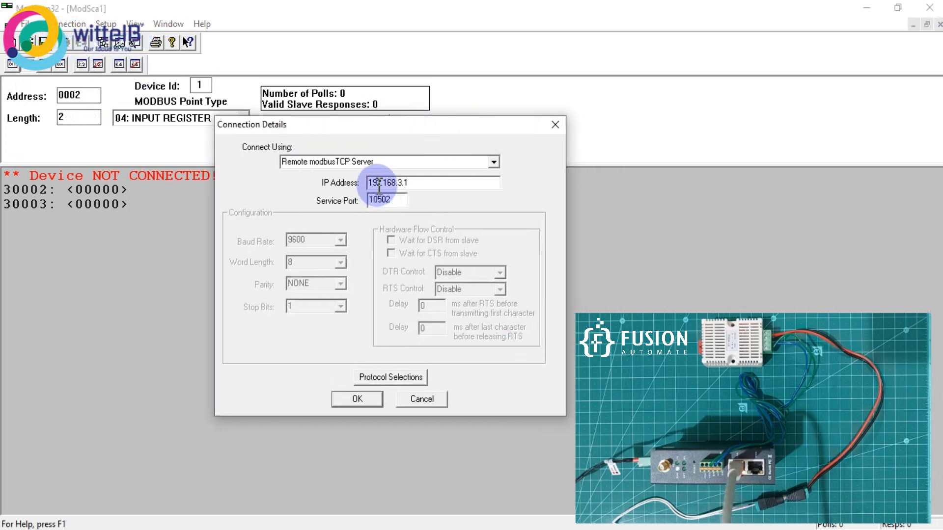
left_click(402, 186)
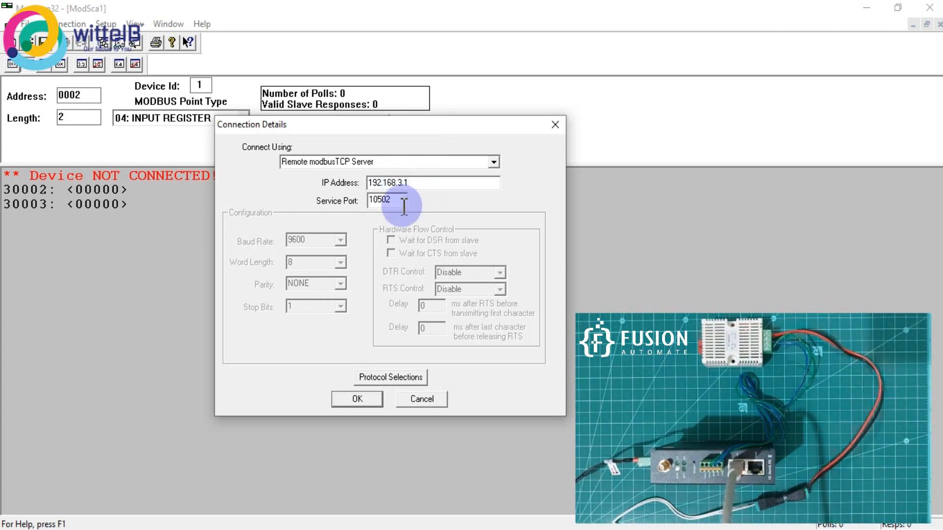
left_click_drag(398, 206, 358, 205)
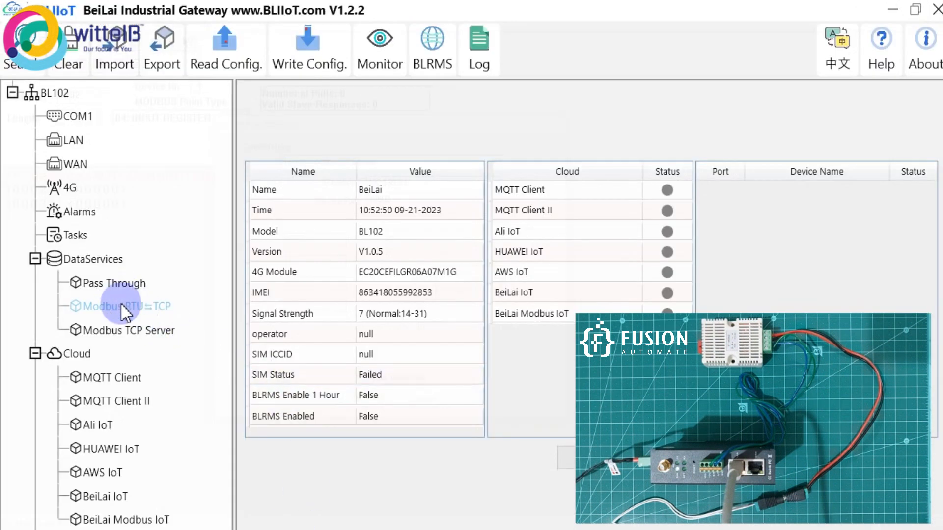
- Compare against the gateway's Modbus RTU⇆TCP port 10502, then minimize the gateway tool
double_click(122, 307)
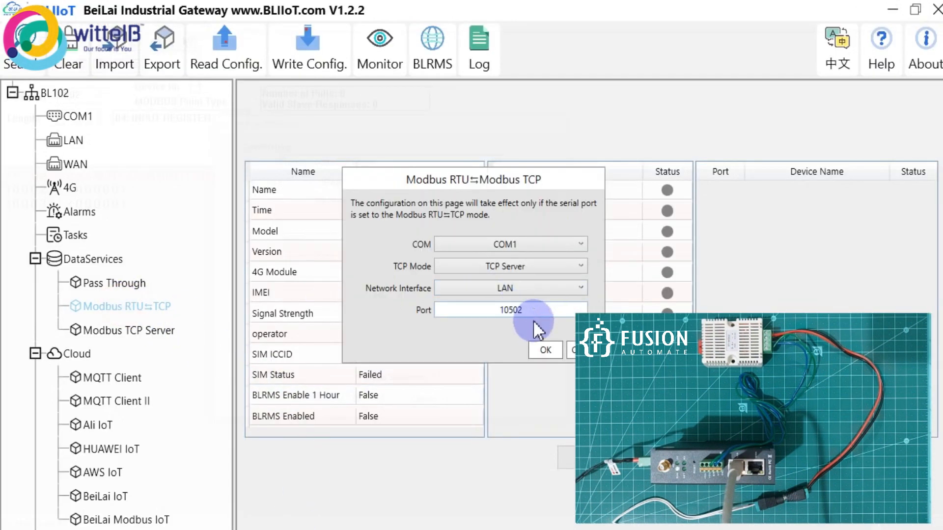
left_click_drag(536, 179, 406, 155)
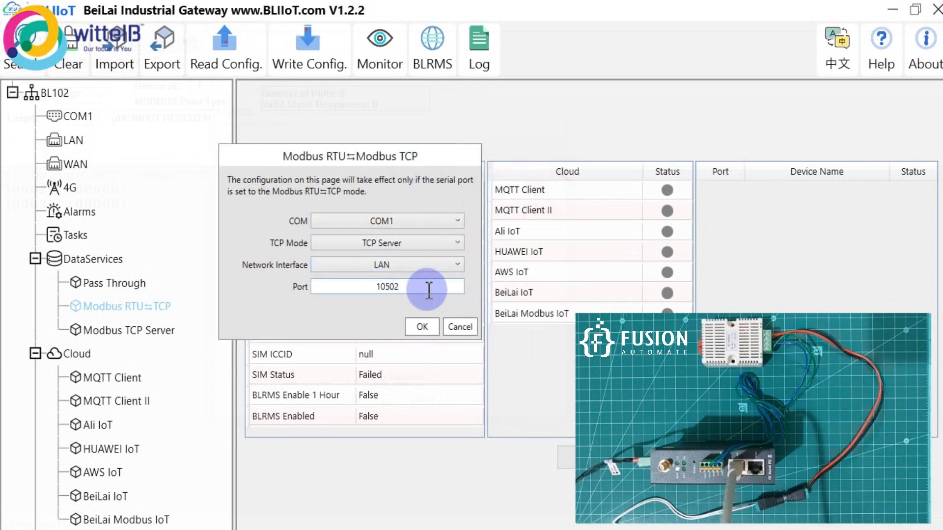
left_click(455, 326)
left_click(892, 10)
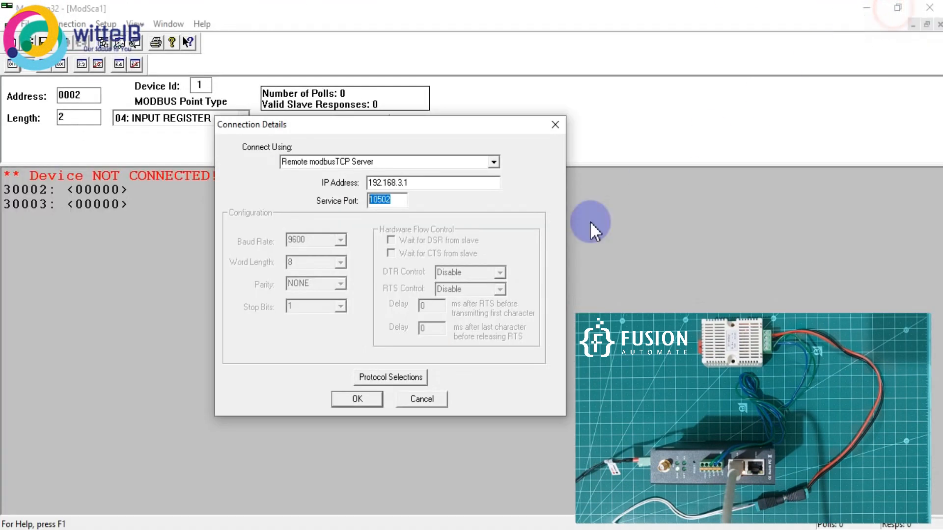
- Connect over Modbus TCP and poll input registers 30002 and 30003, reading 284 and 485
left_click(367, 401)
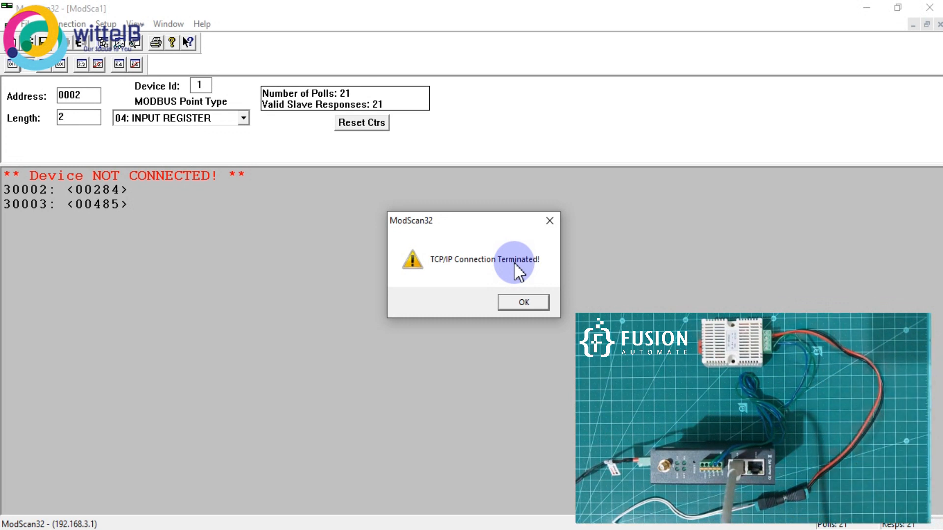
- Retry the gateway connection twice, dismissing each TCP/IP Connection Terminated warning
left_click(535, 302)
left_click(69, 47)
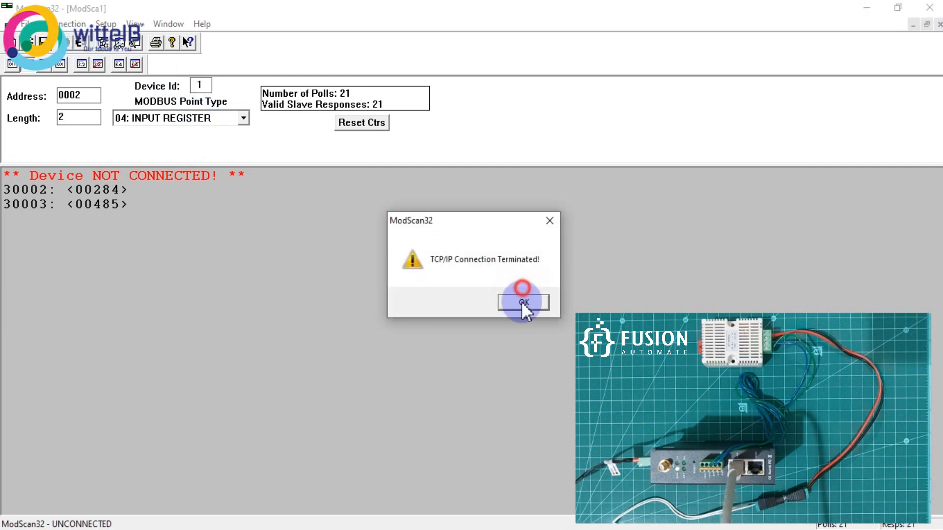
left_click(522, 303)
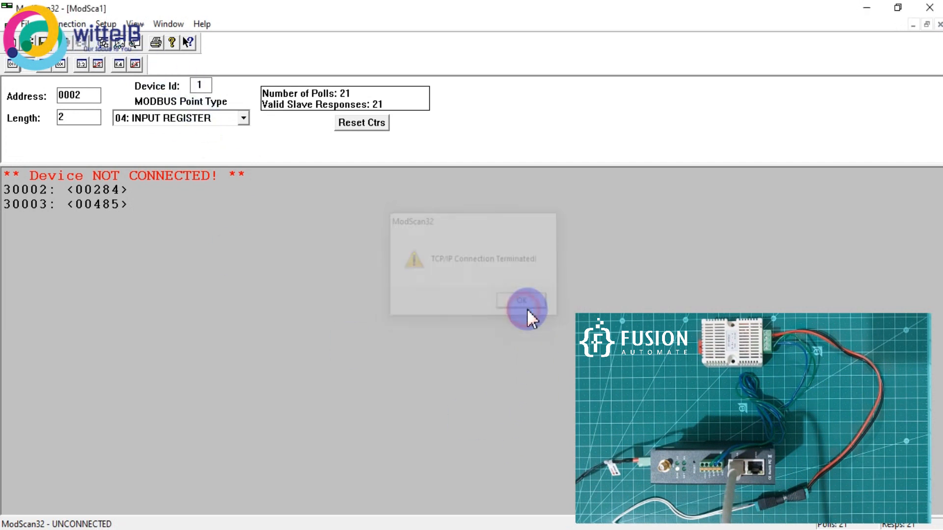
left_click(67, 37)
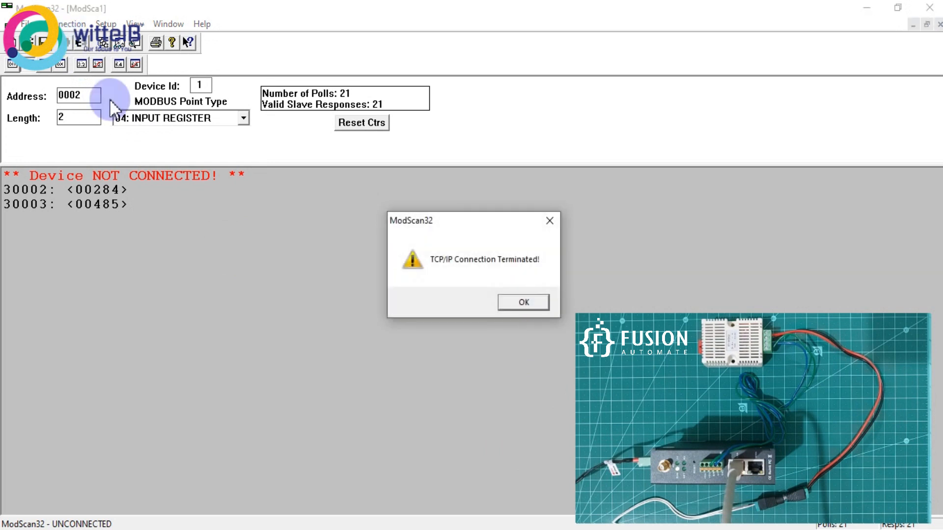
left_click(534, 304)
- Close ModScan32 without saving, then close the BeiLai gateway tool
left_click(929, 7)
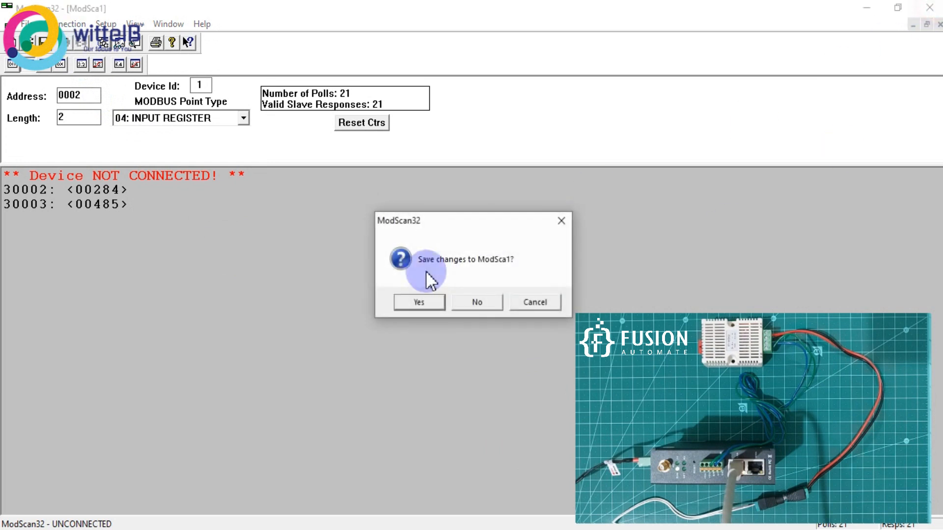
left_click(470, 301)
left_click(309, 529)
left_click(931, 8)
left_click(290, 295)
left_click(14, 103)
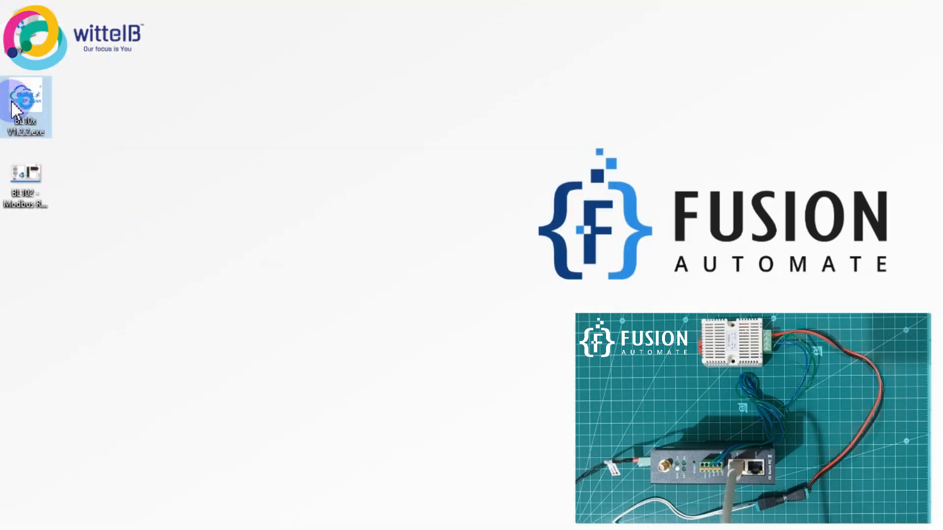
- Relaunch BL10x and try reading the configuration from device IP 192.168.3.1
double_click(11, 100)
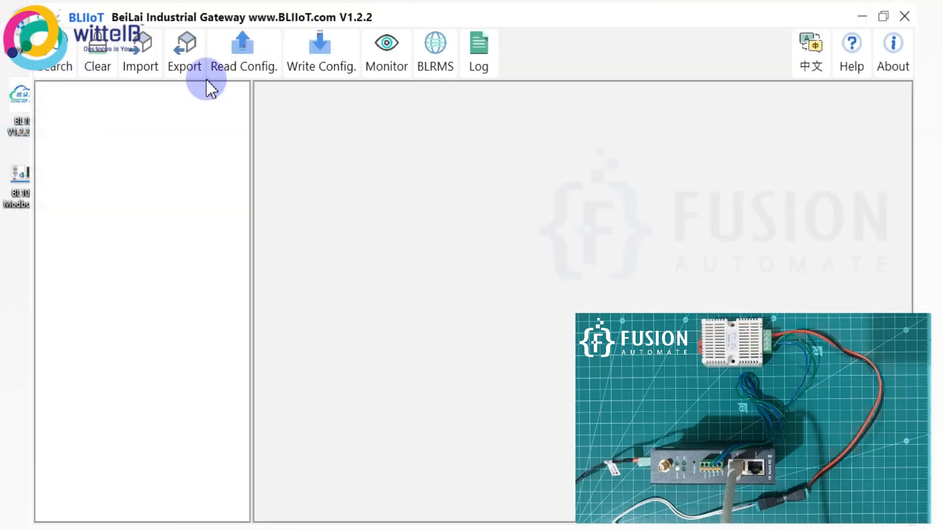
left_click(275, 67)
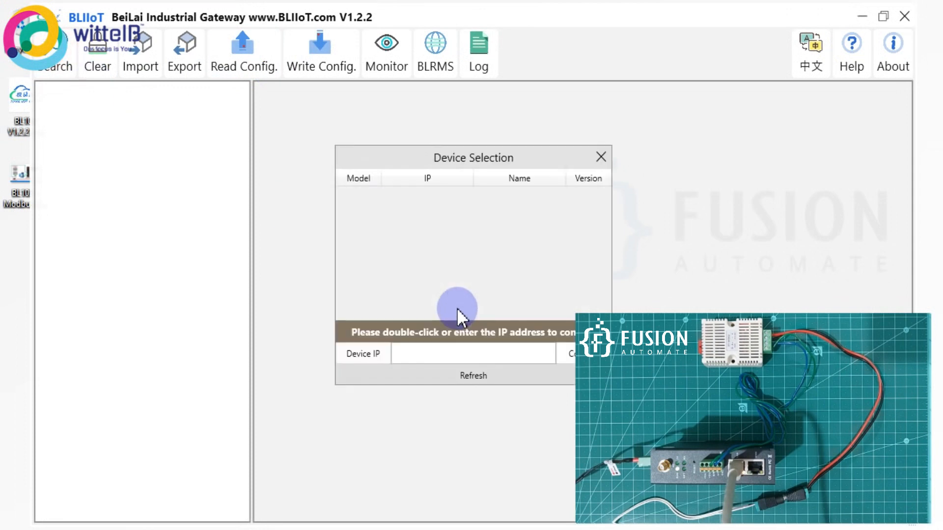
left_click(481, 353)
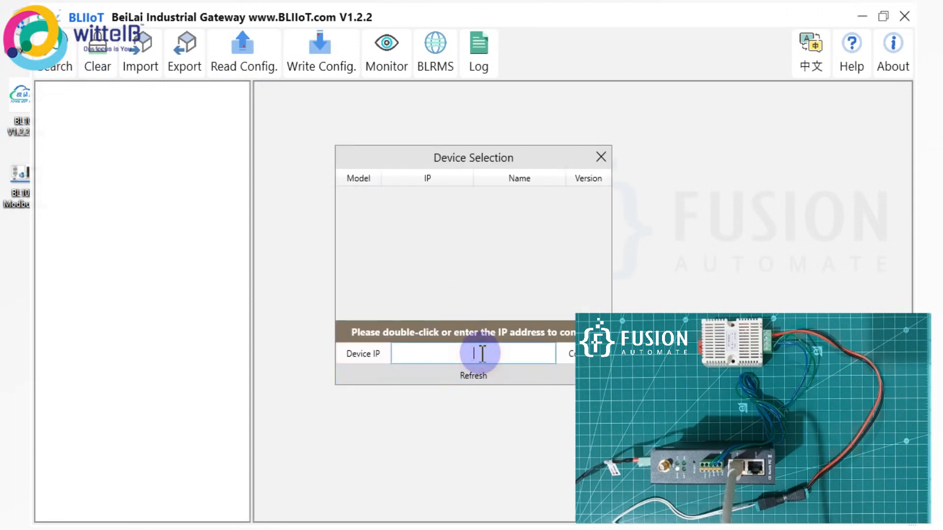
type("192.16")
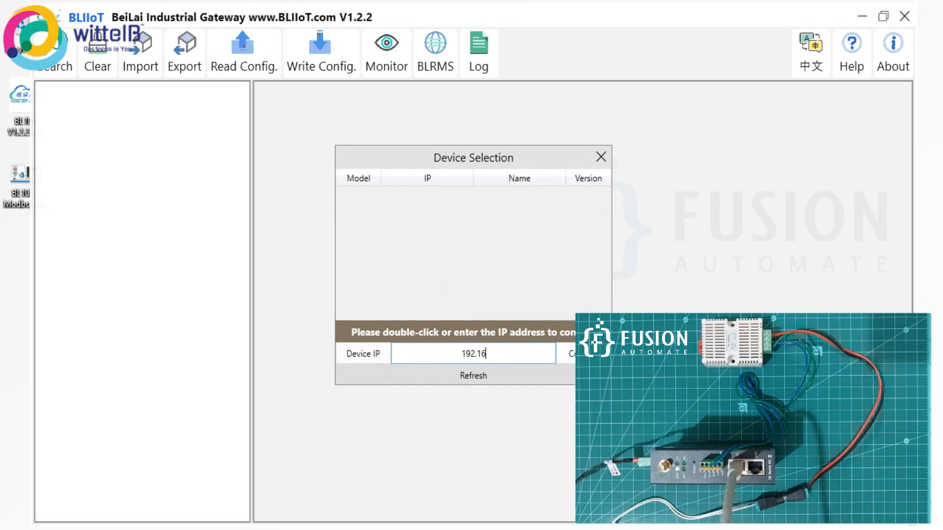
type("8.3.1\\")
key("BackSpace")
left_click(564, 354)
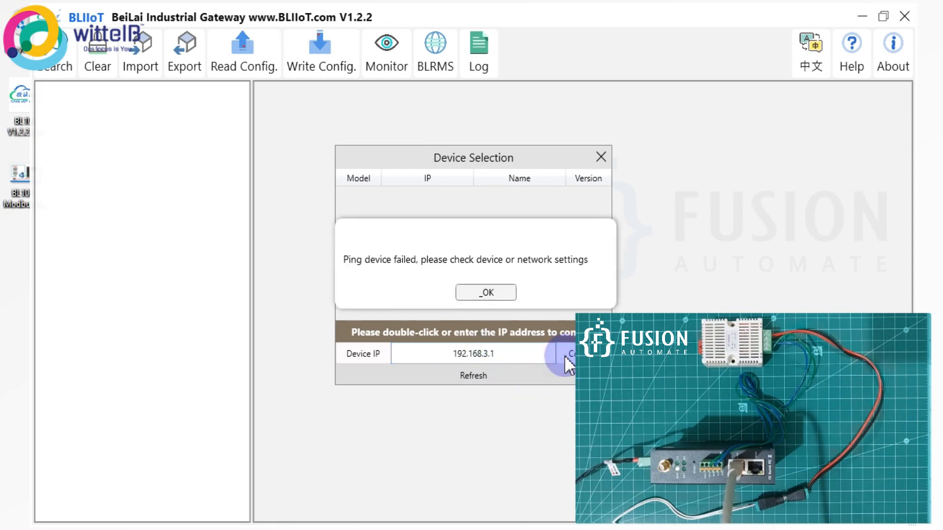
- Dismiss the ping failure, close the device dialog, and return to ModScan32
left_click(486, 292)
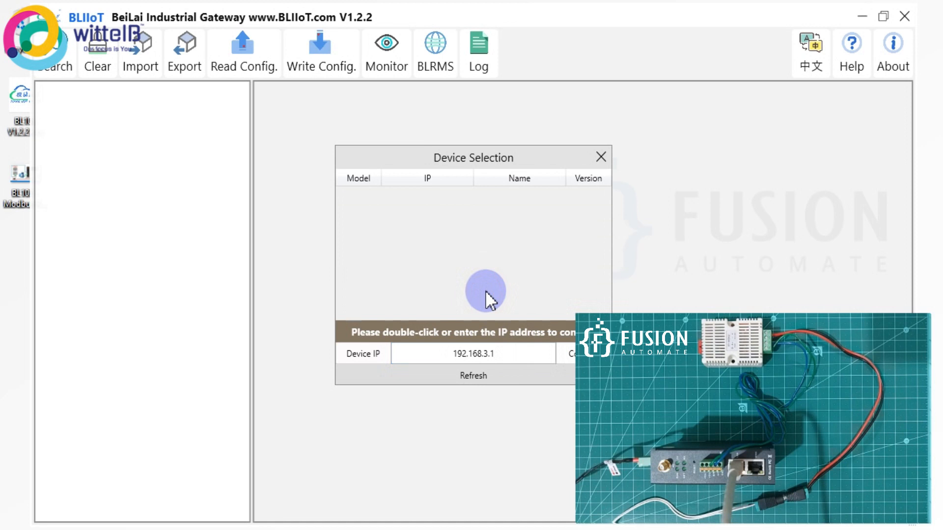
left_click(601, 157)
left_click(195, 513)
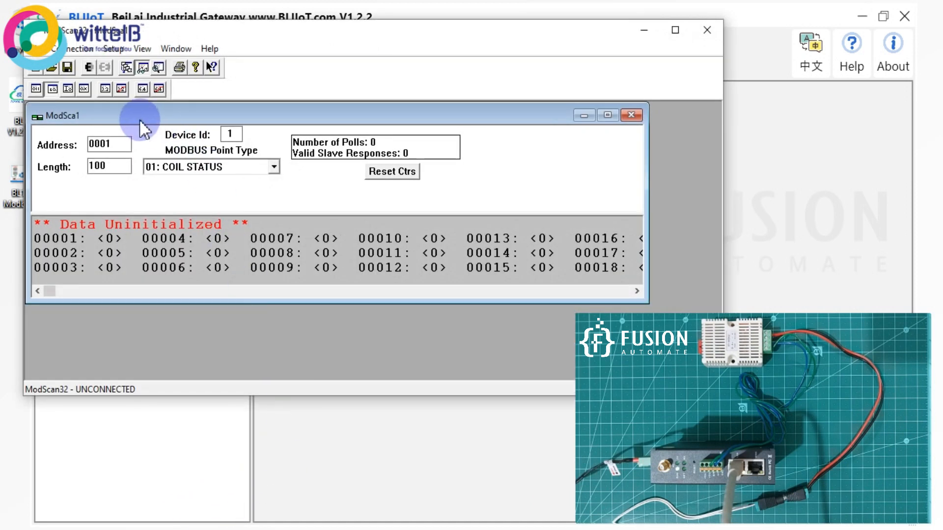
- Set the scan to 04: INPUT REGISTER with length 2 starting at address 2
left_click(205, 166)
left_click(207, 214)
double_click(117, 165)
type("2")
left_click_drag(90, 144, 122, 142)
type("2")
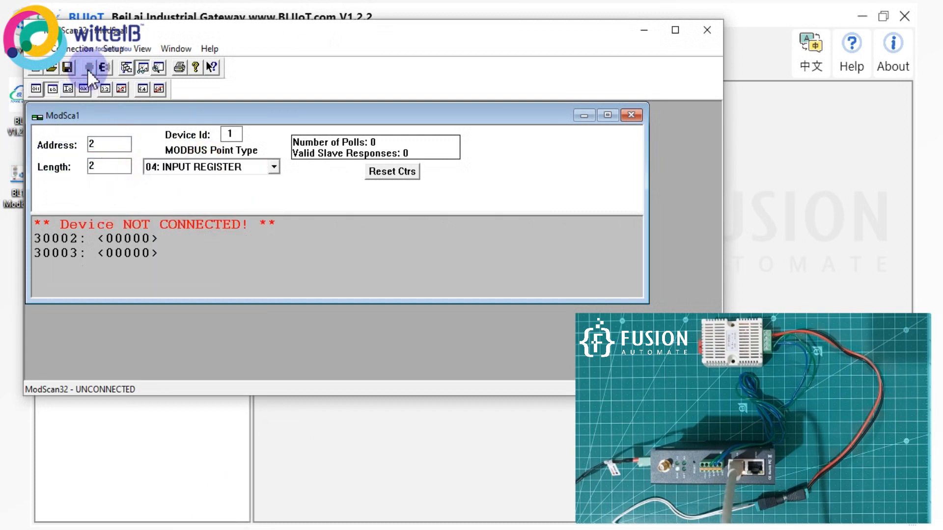
- Disconnect ModScan32, dismiss the connection-terminated notice, and return to the gateway tool
left_click(87, 68)
left_click(422, 246)
left_click(779, 126)
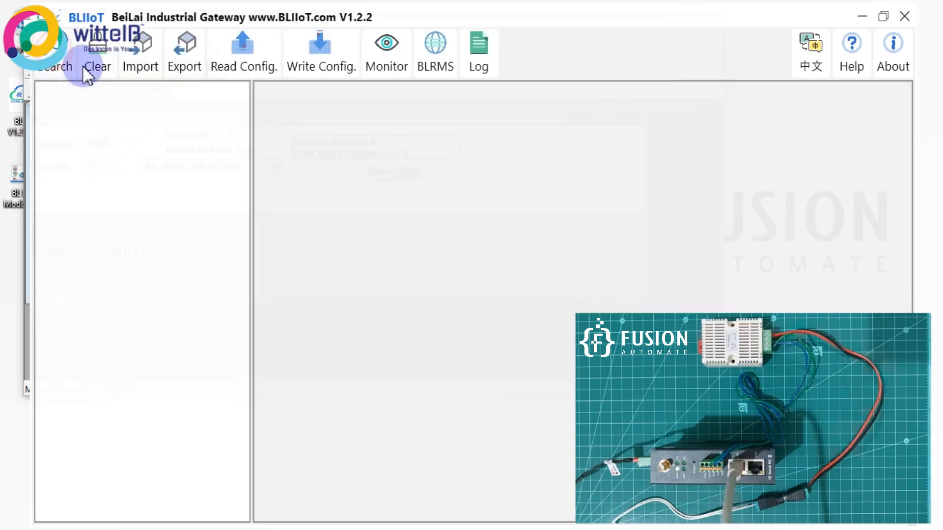
- Search the network, open the BL102 gateway at 192.168.3.1, and log in with its password
left_click(62, 55)
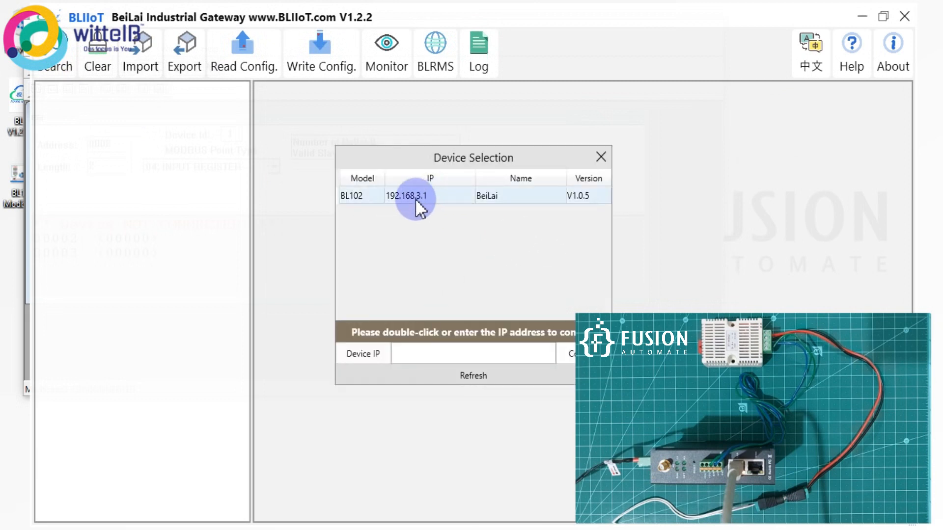
double_click(463, 195)
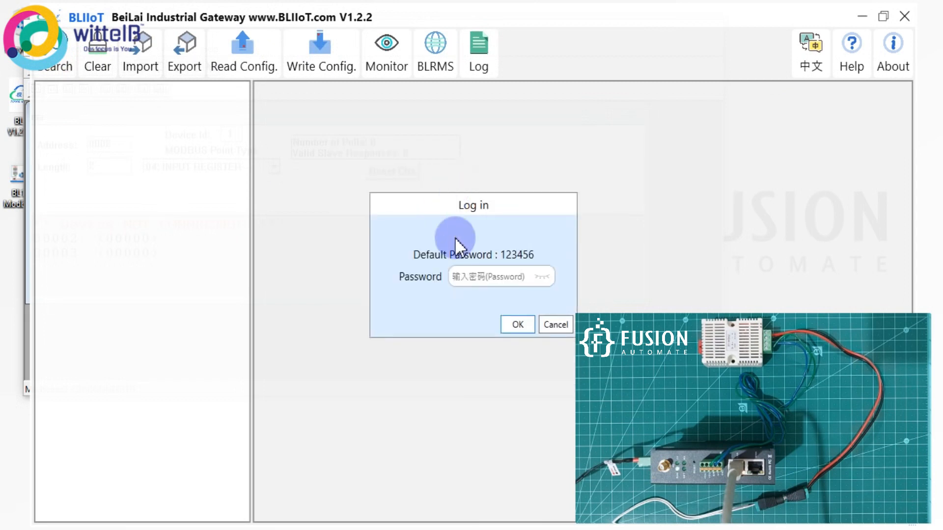
left_click(507, 282)
type("123")
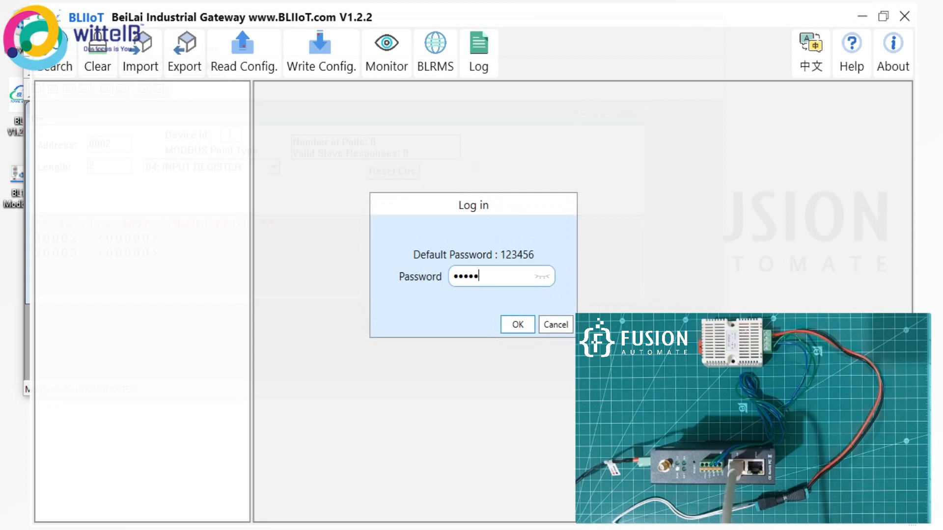
key("Return")
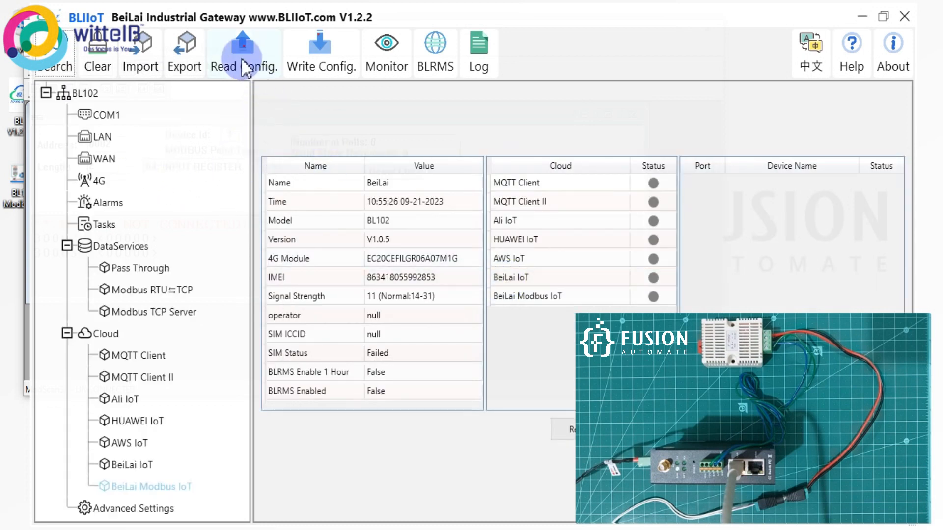
left_click(475, 320)
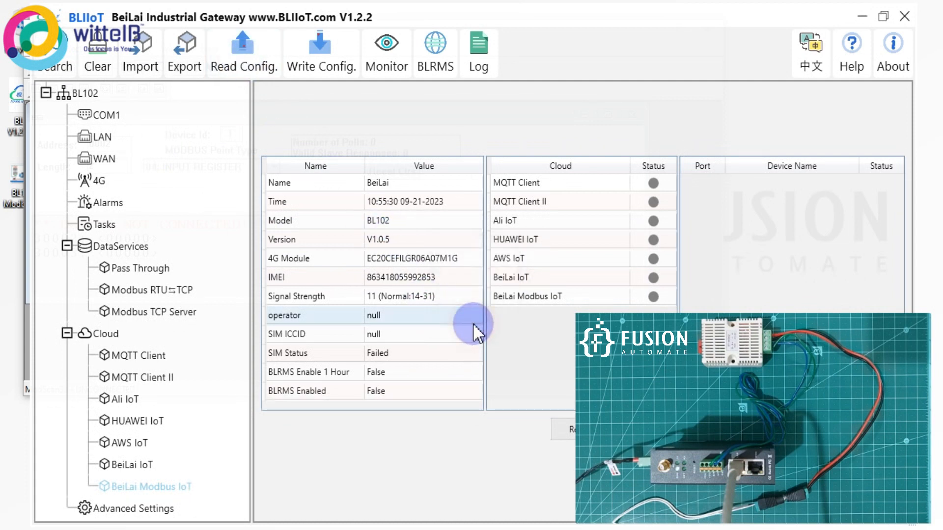
- Review the COM1 serial settings and Modbus RTU⇆TCP port settings without changing them
left_click(118, 115)
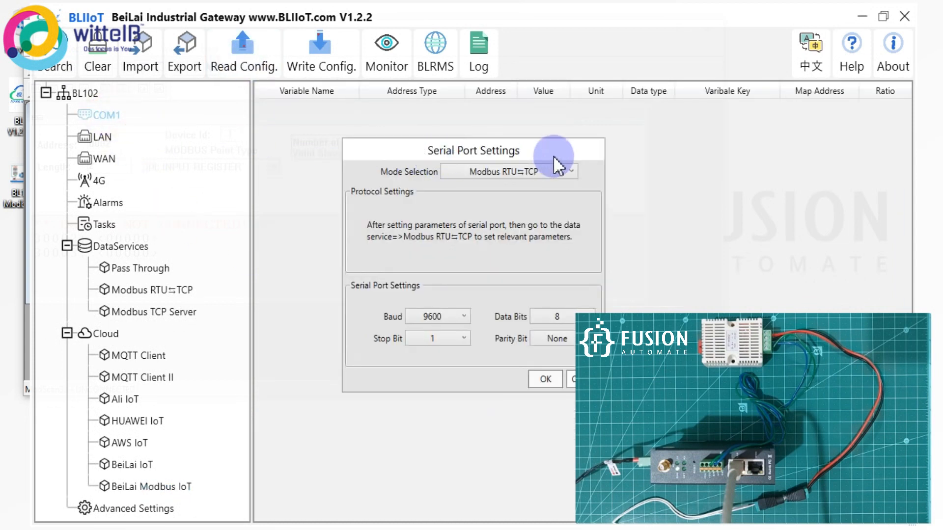
left_click_drag(498, 150, 374, 152)
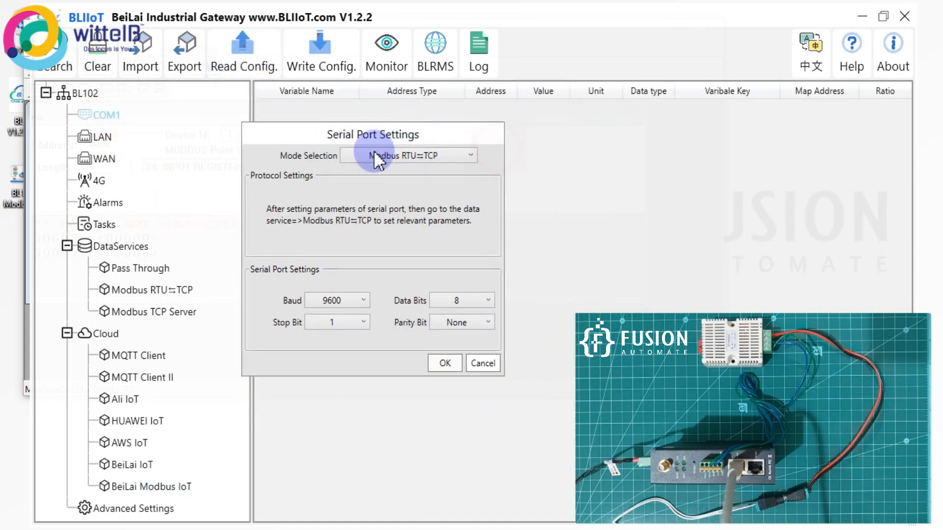
left_click(483, 363)
left_click(176, 290)
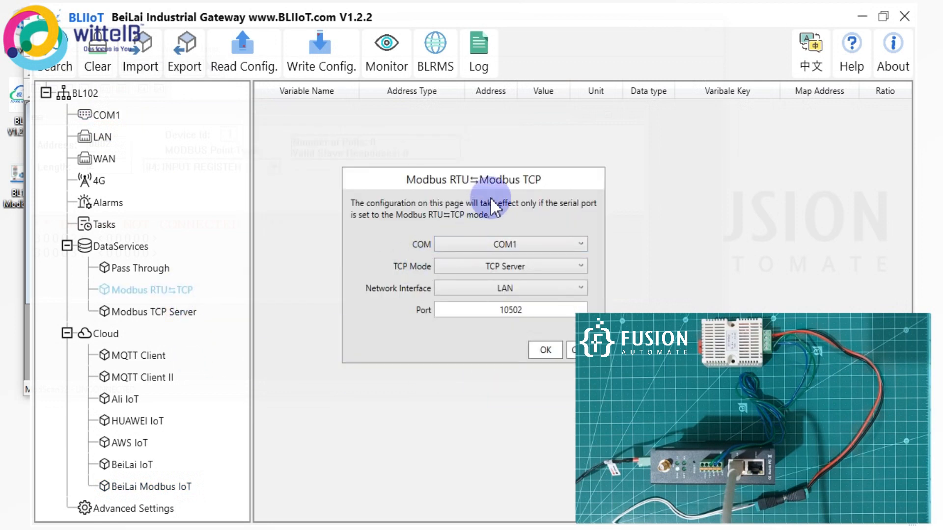
left_click_drag(493, 182, 385, 153)
left_click(474, 328)
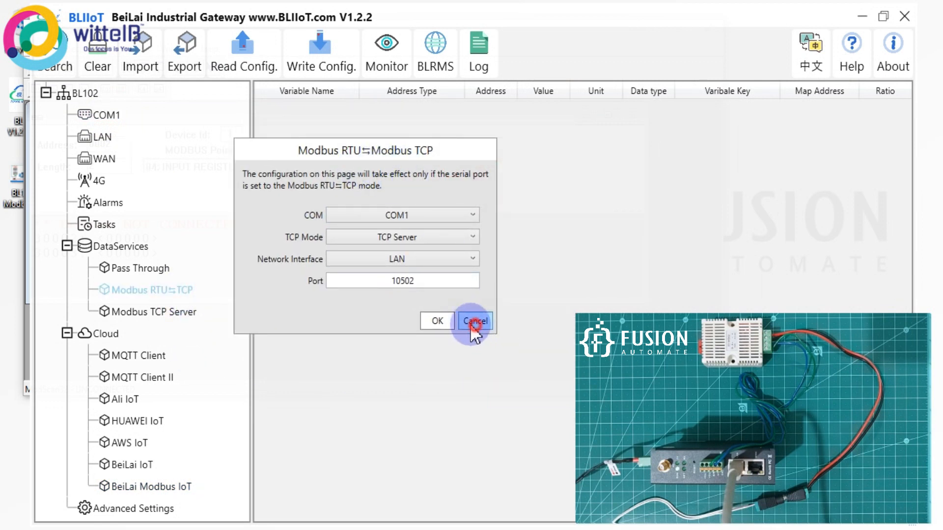
- Connect ModScan32 to Remote TCP Server 192.168.3.1 port 10502 and maximize the register view
left_click(190, 529)
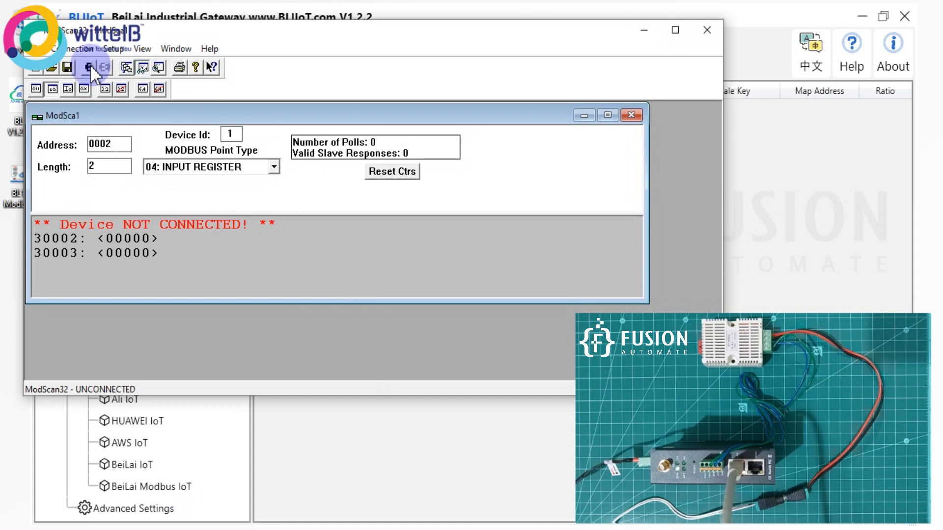
left_click(75, 48)
left_click(71, 63)
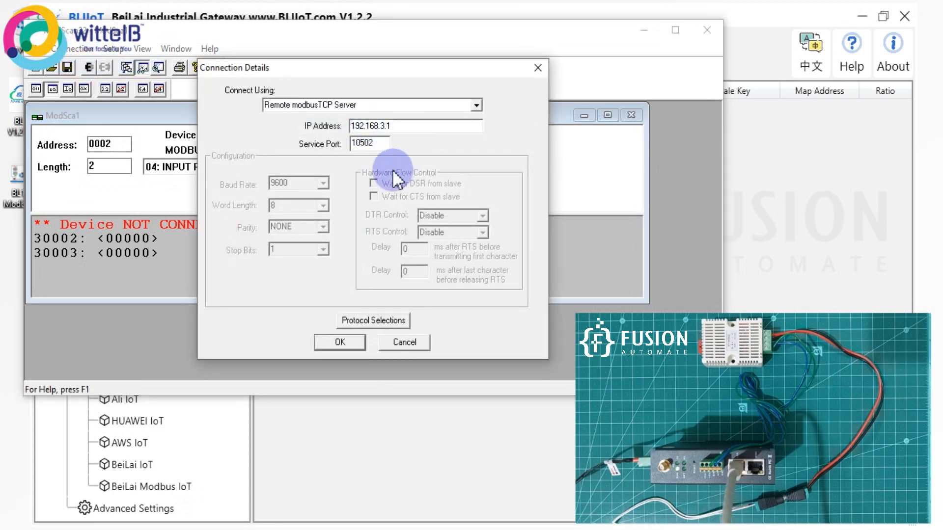
left_click(338, 343)
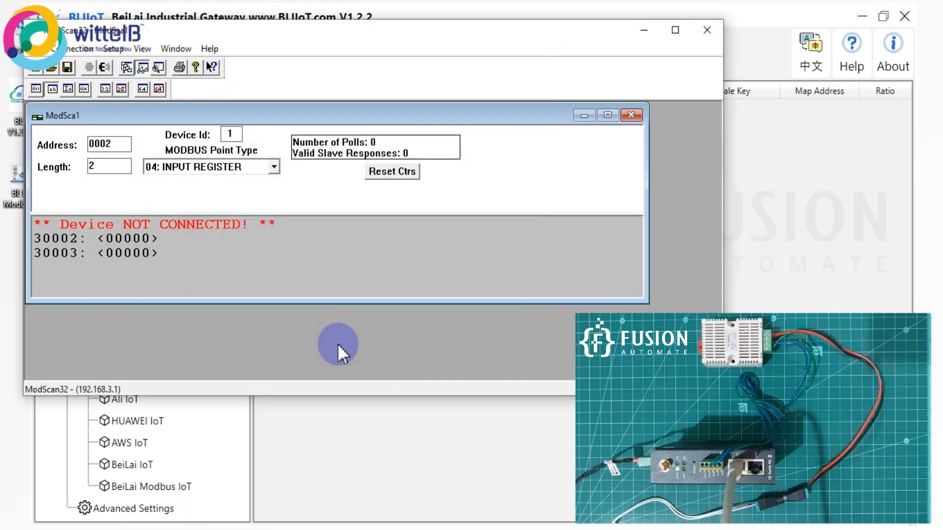
double_click(278, 116)
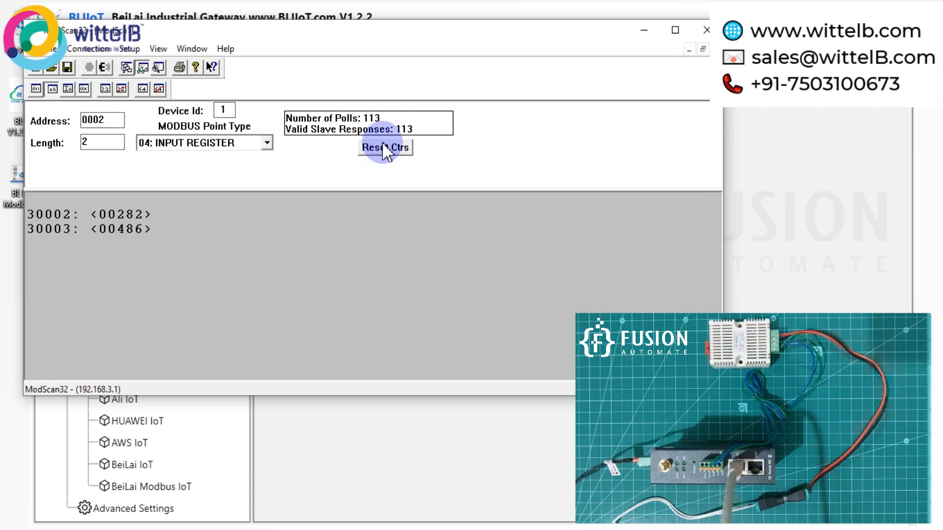
- After 113 valid polls, bring the BL102-to-SHT20 wiring diagram in Photos to the front
left_click(204, 529)
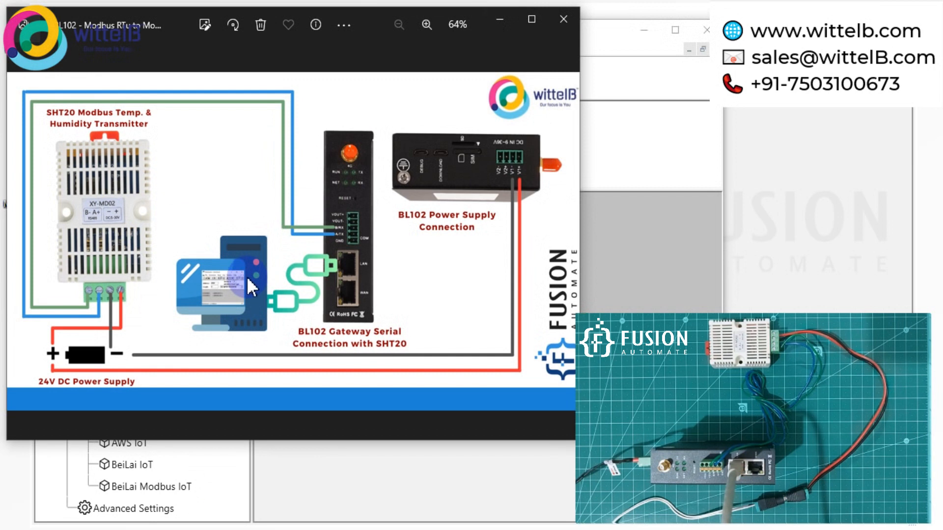
- Review the SHT20 and BL102 wiring diagram, then show the desktop with Win+D
left_click(500, 33)
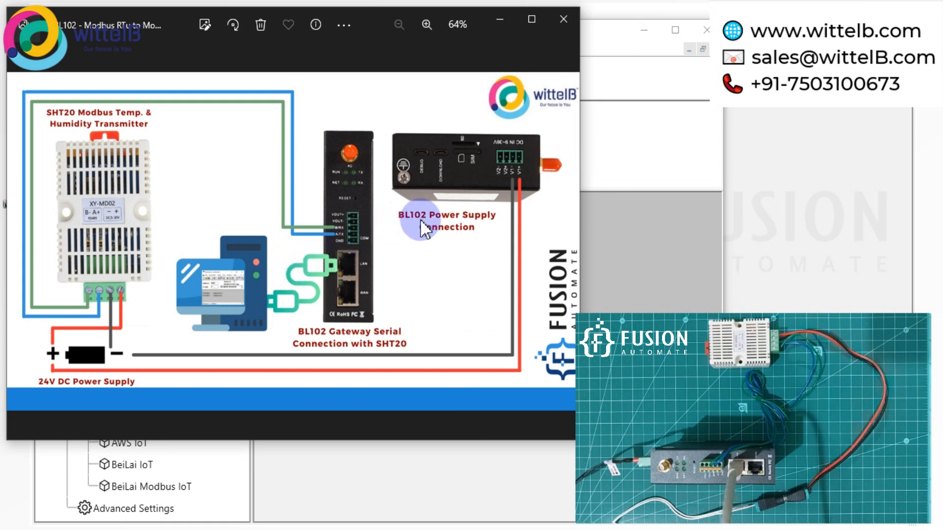
key("super+d")
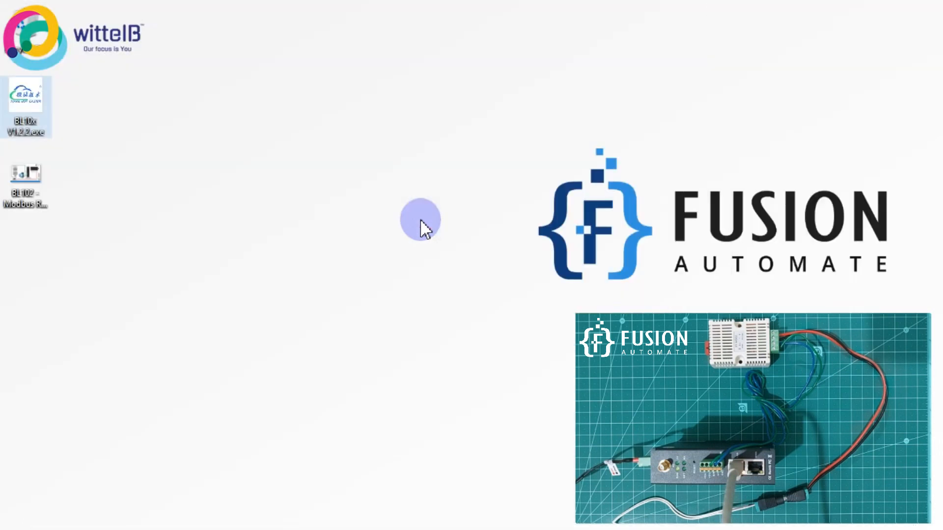